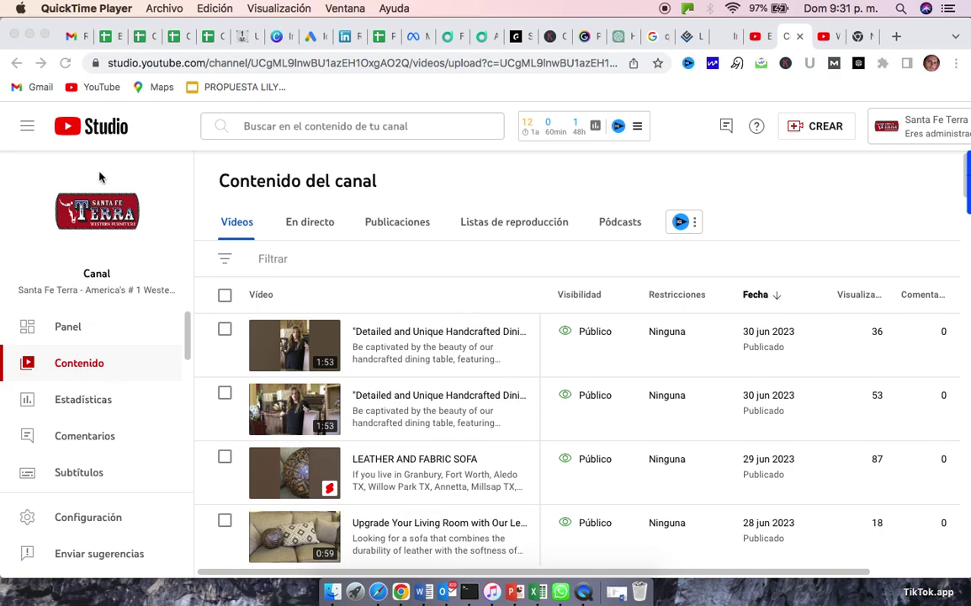
Step: Scroll through the first page of published videos, from late June back into May 2023
scroll(477, 472, down, 2)
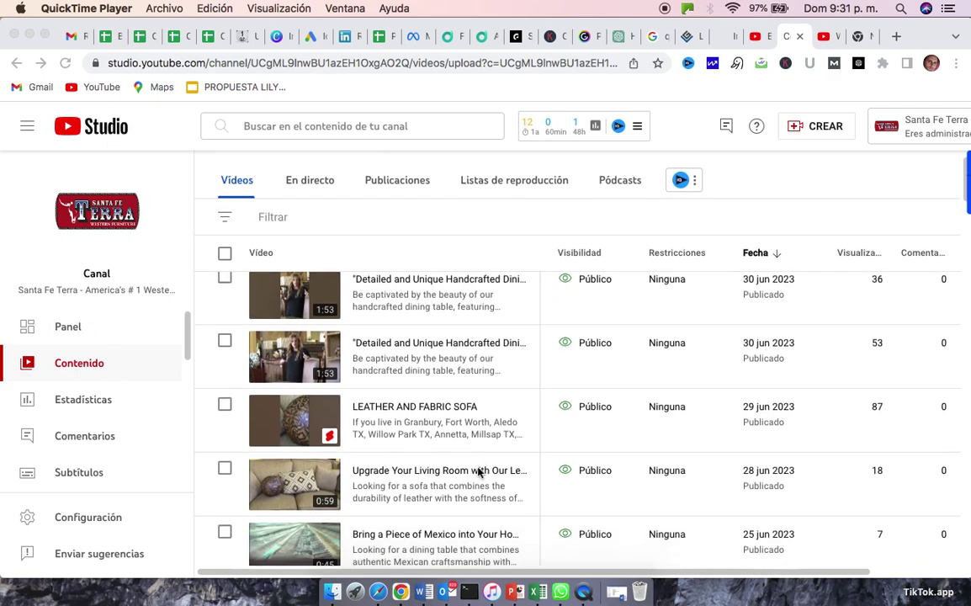
scroll(477, 472, up, 2)
scroll(477, 472, down, 1)
scroll(477, 472, down, 1)
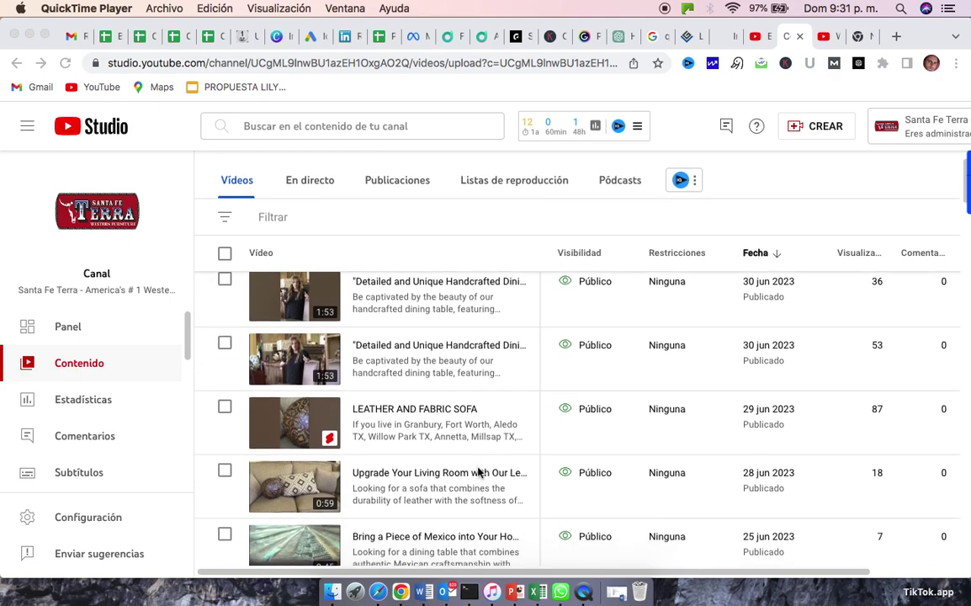
scroll(715, 353, up, 2)
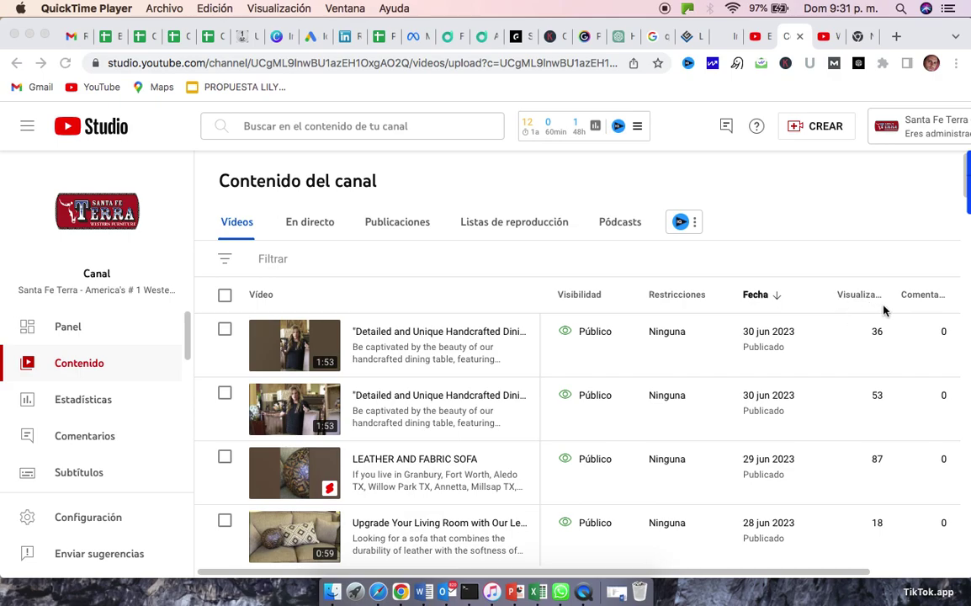
scroll(822, 546, down, 5)
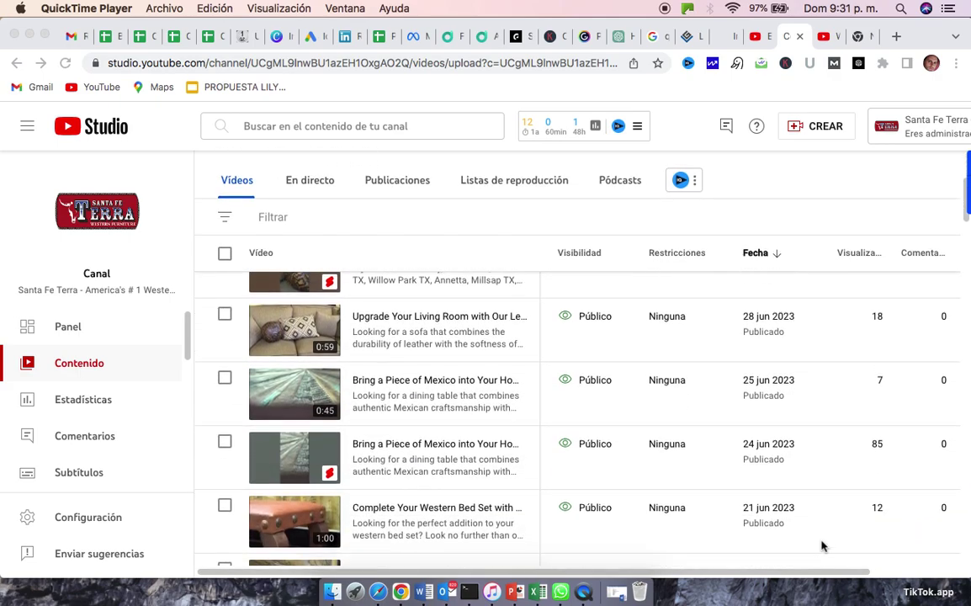
scroll(822, 546, down, 2)
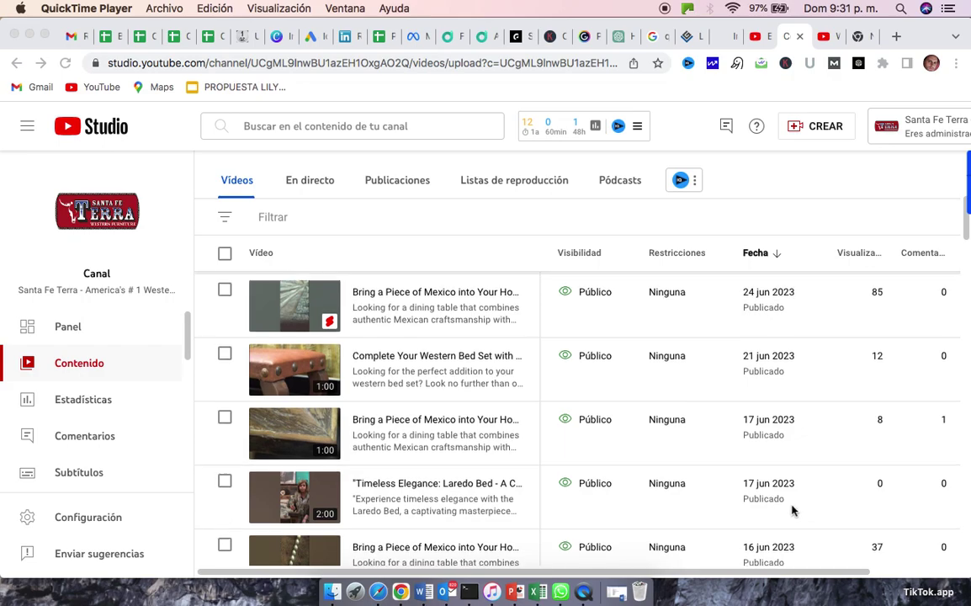
scroll(795, 515, down, 4)
scroll(792, 510, down, 5)
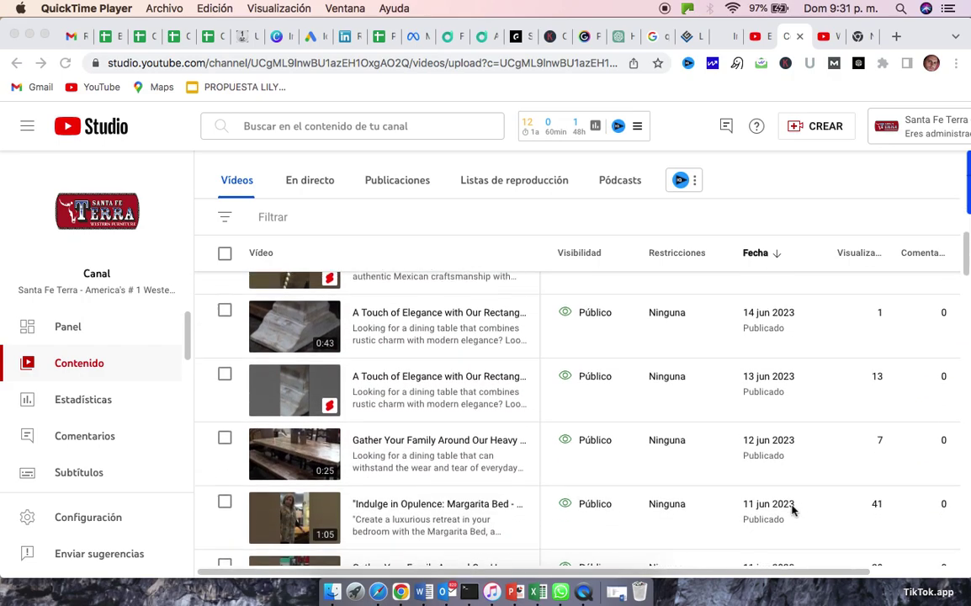
scroll(792, 510, down, 4)
scroll(792, 510, down, 5)
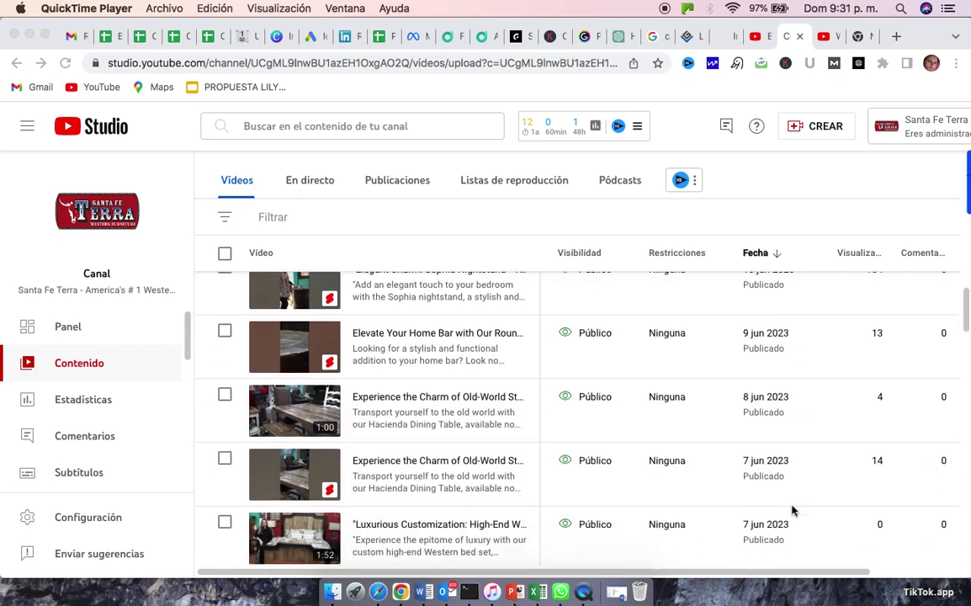
scroll(791, 510, down, 4)
scroll(792, 509, down, 1)
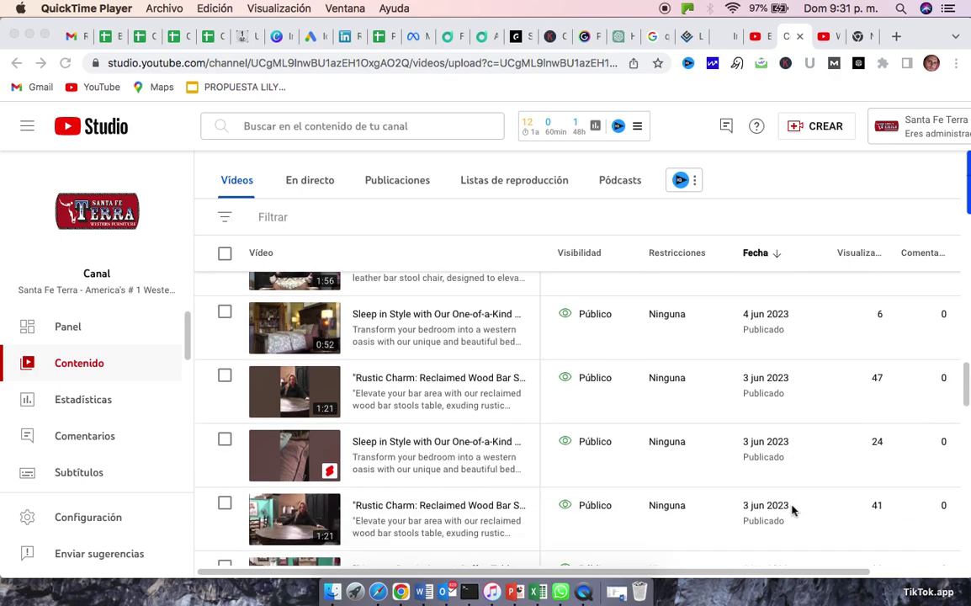
scroll(792, 510, down, 5)
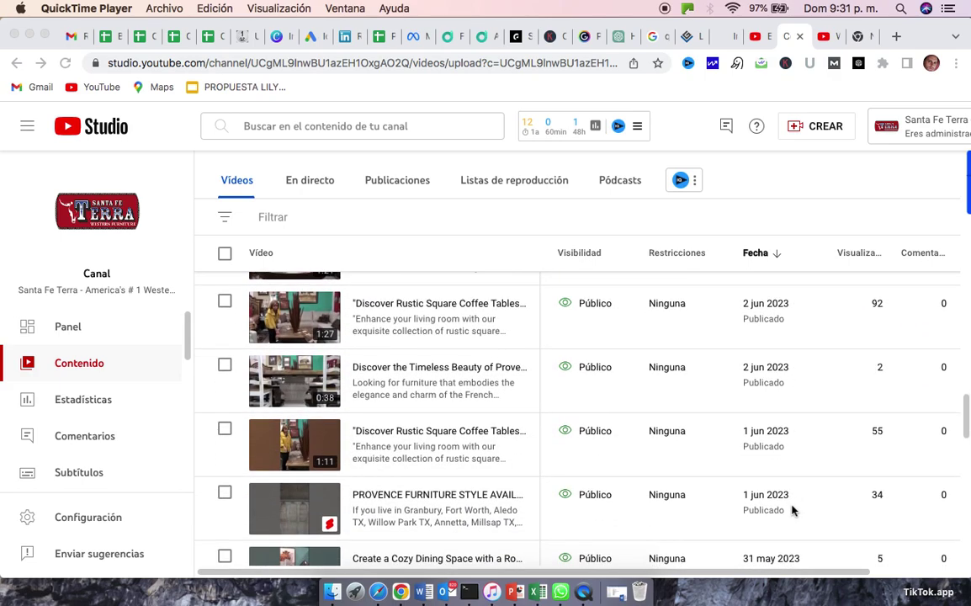
scroll(792, 510, down, 4)
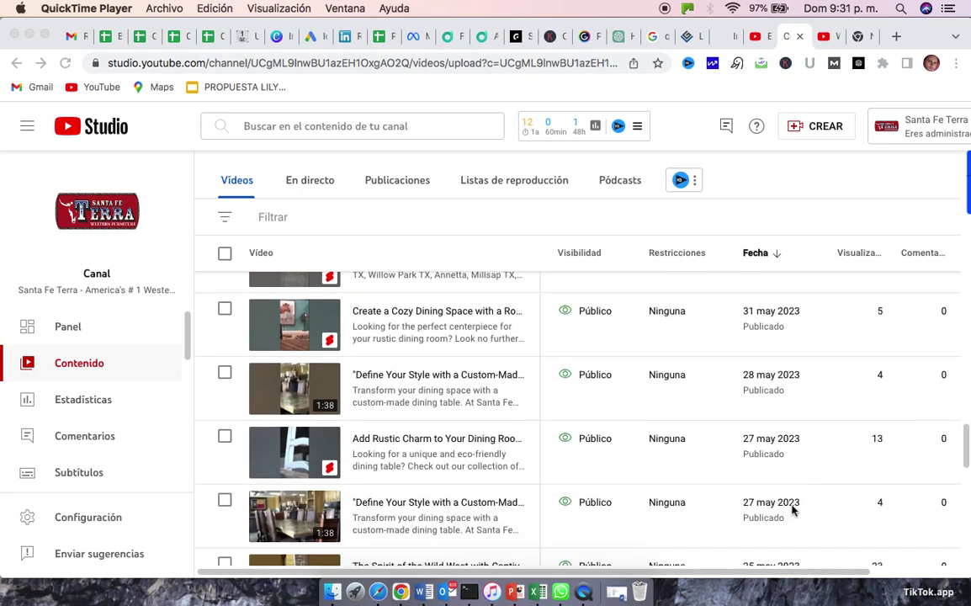
scroll(792, 510, down, 2)
scroll(792, 510, down, 5)
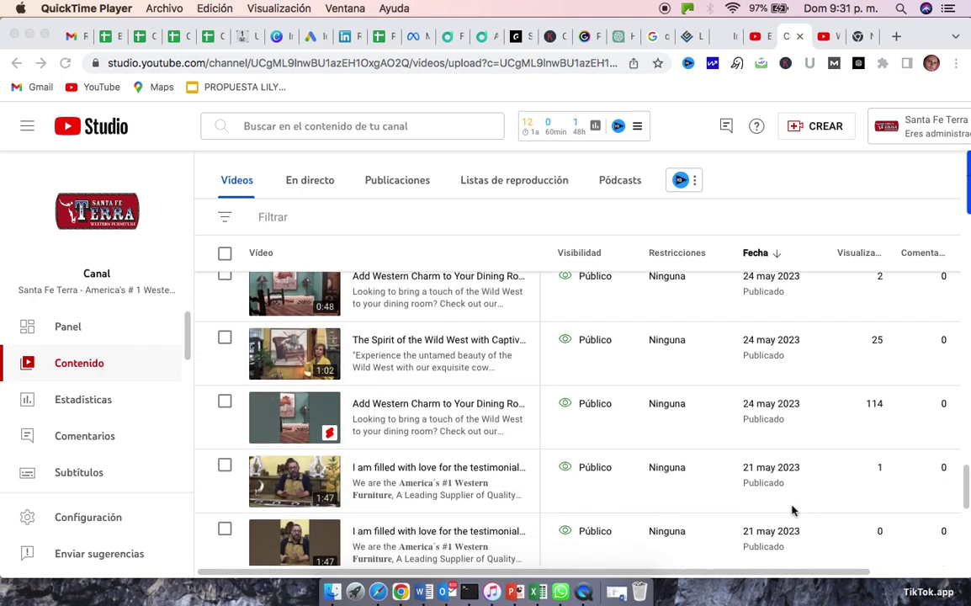
scroll(780, 471, down, 5)
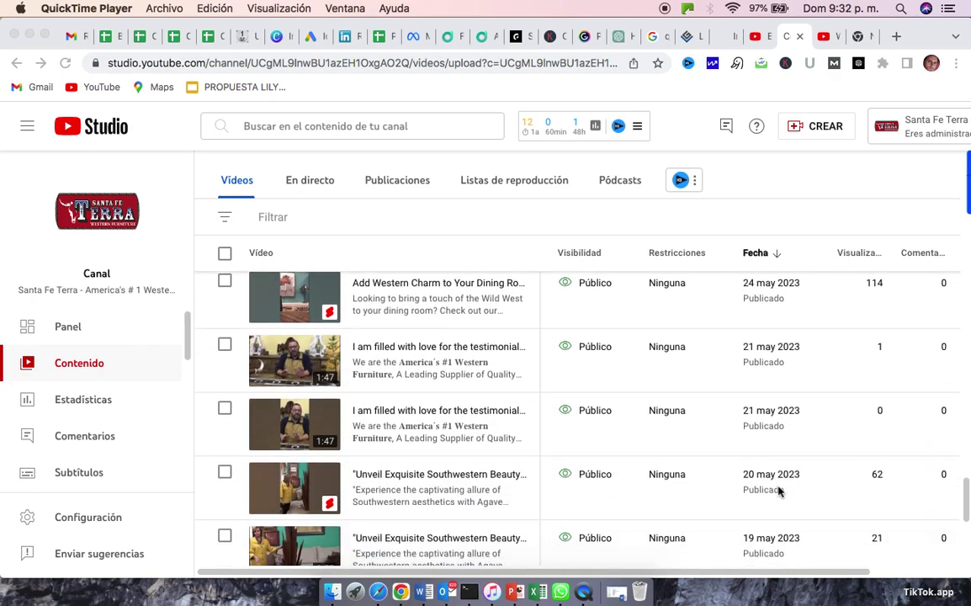
scroll(780, 492, down, 2)
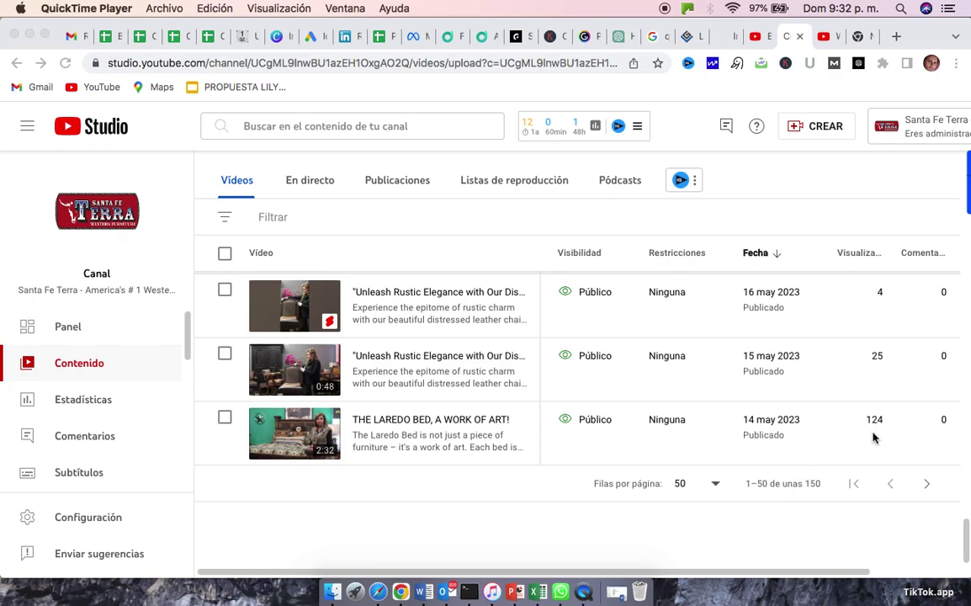
Step: Go to the next page of the video list and browse uploads from 13 May back to April 2023
click(927, 488)
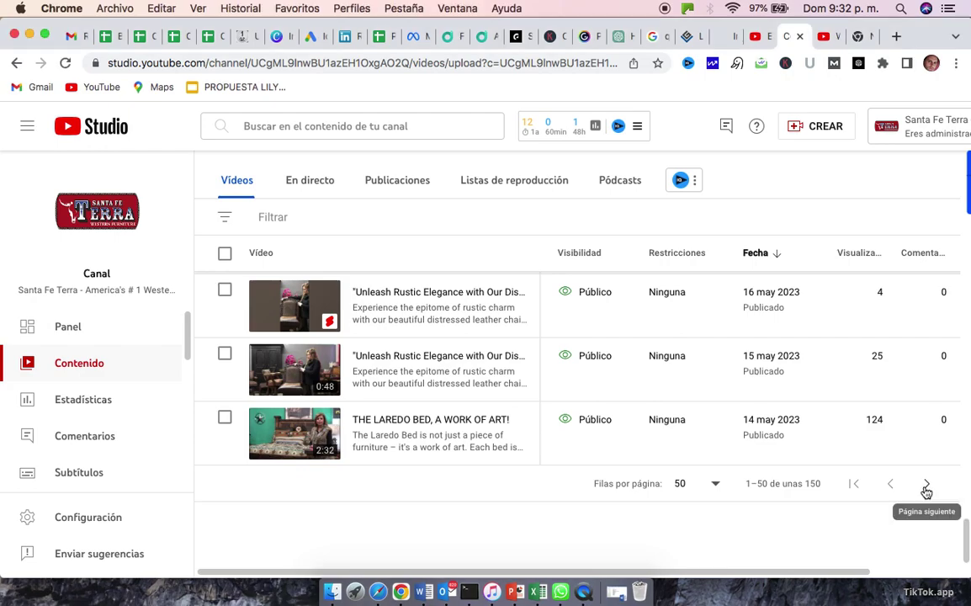
click(926, 490)
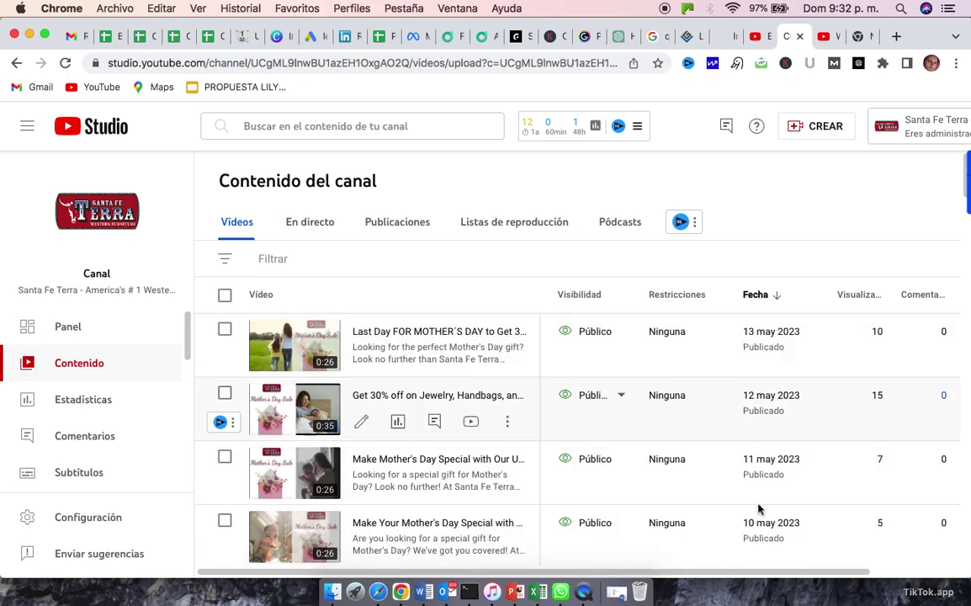
scroll(631, 505, down, 5)
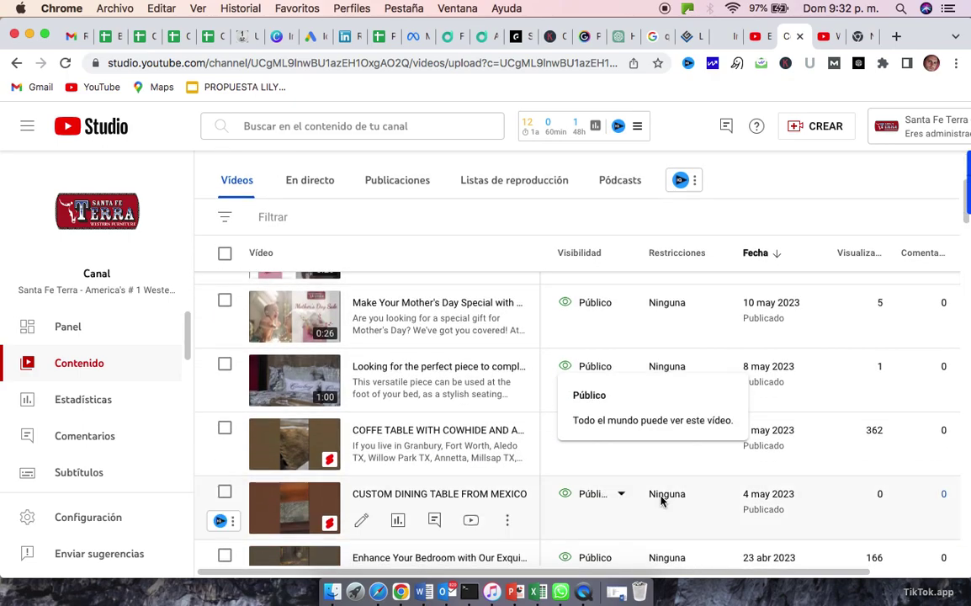
scroll(798, 520, down, 2)
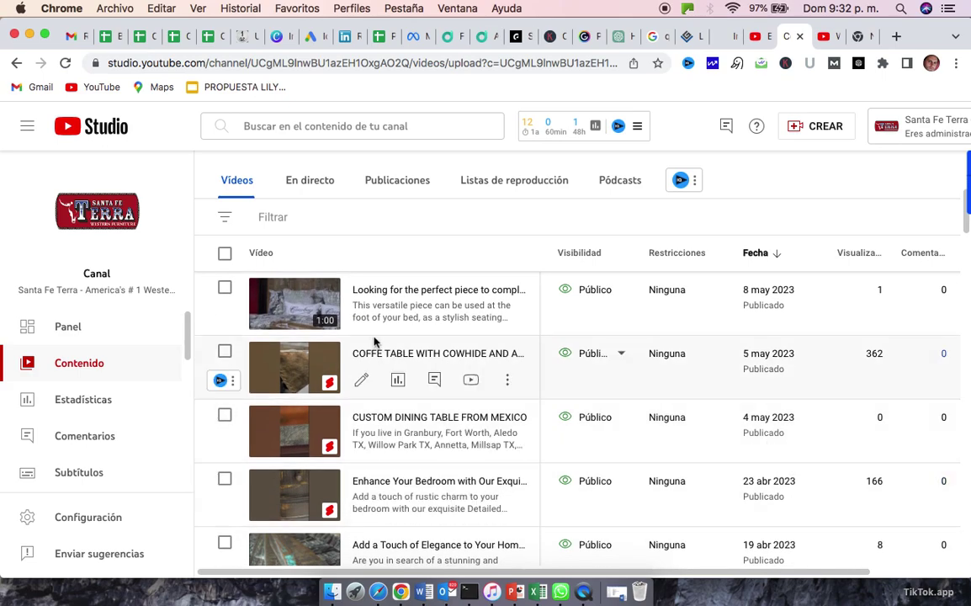
Step: Open channel analytics with views broken down by individual video
click(751, 38)
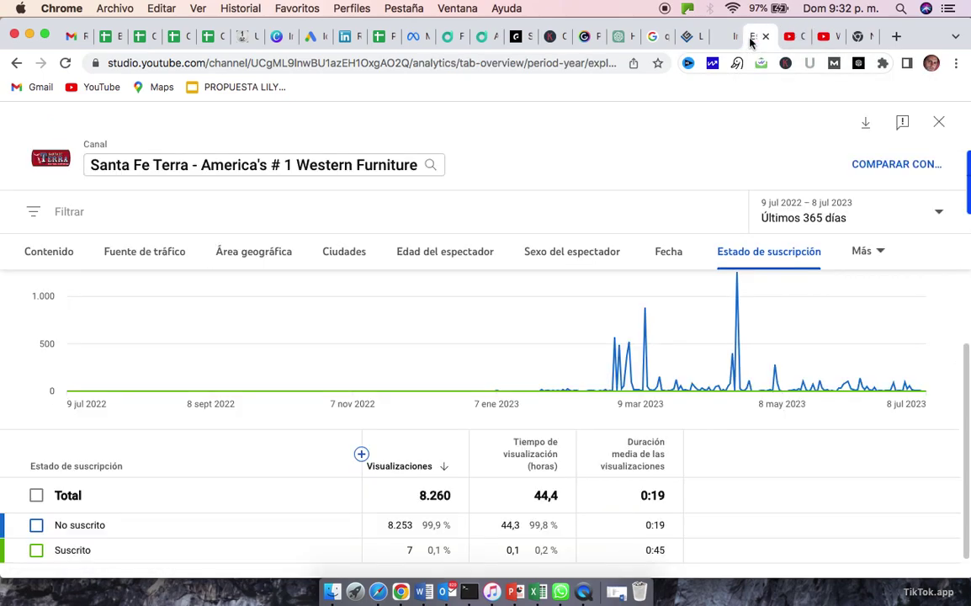
click(39, 251)
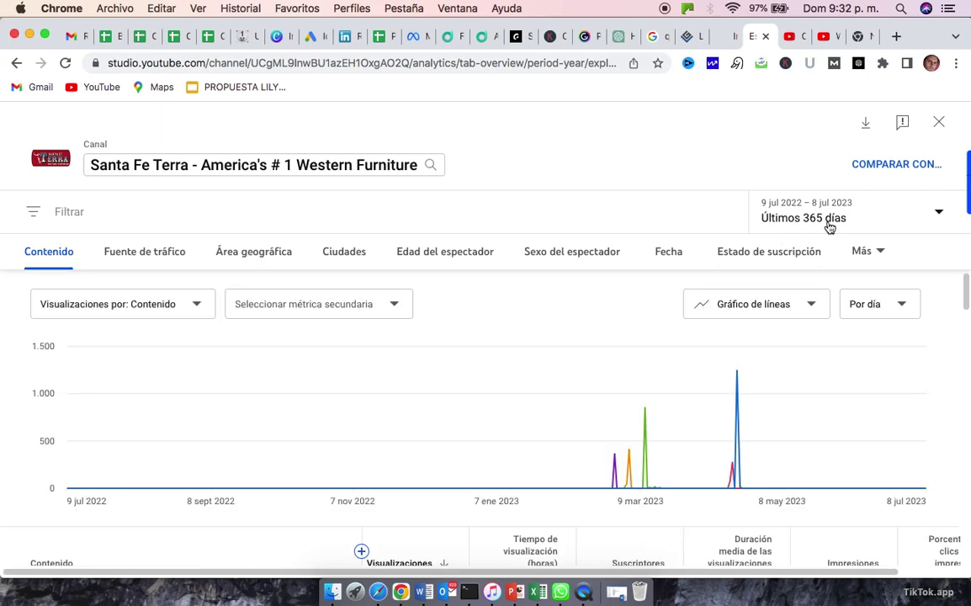
scroll(484, 442, down, 1)
scroll(483, 442, down, 1)
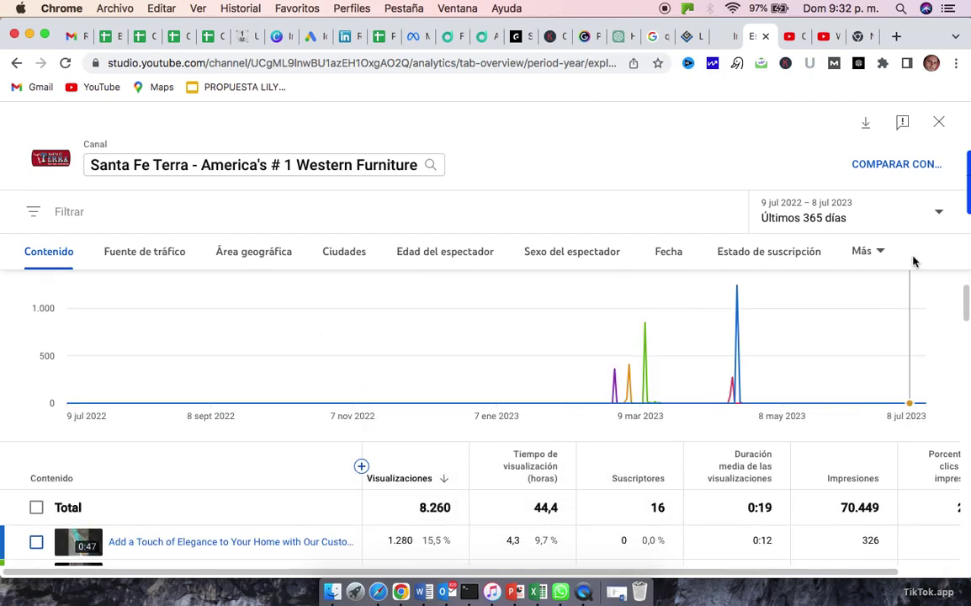
Step: Choose a custom date range starting on 1 May 2022
click(942, 217)
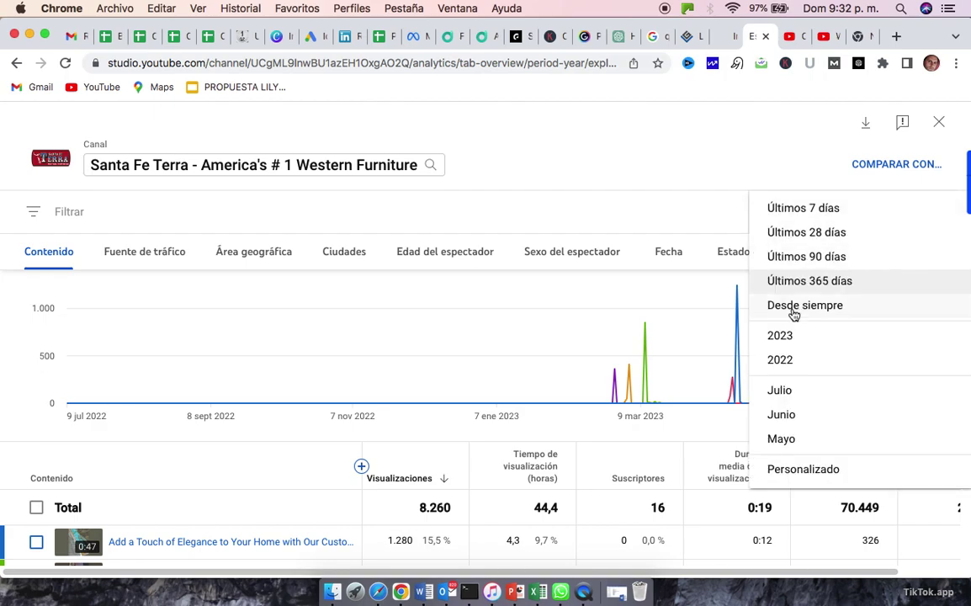
click(795, 469)
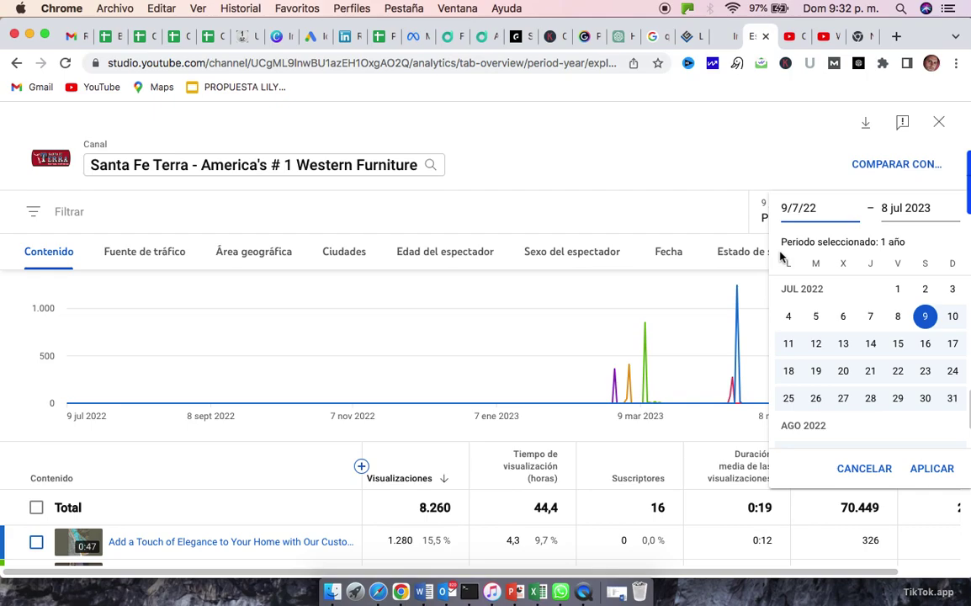
key(BackSpace)
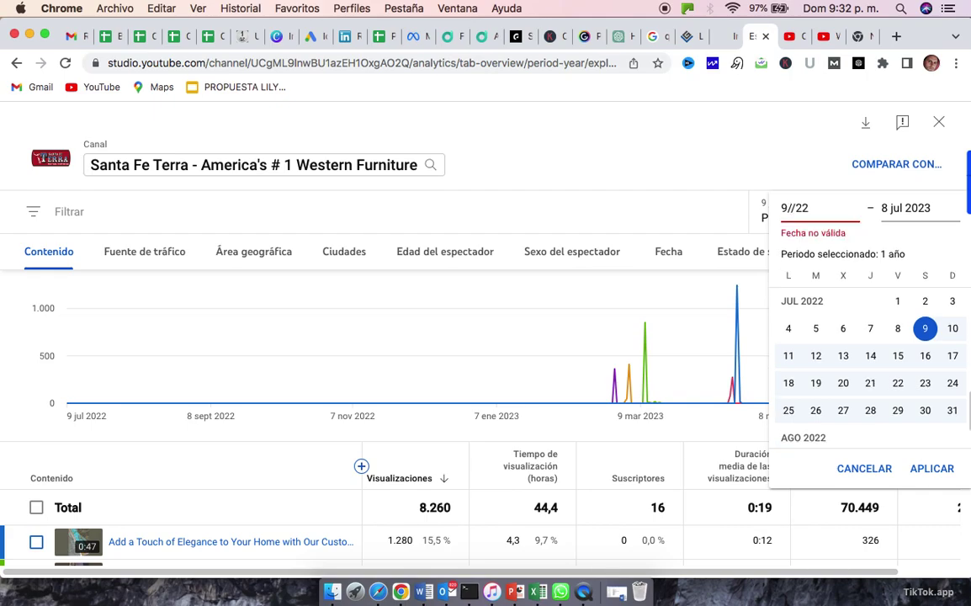
text(0)
key(BackSpace)
text(5)
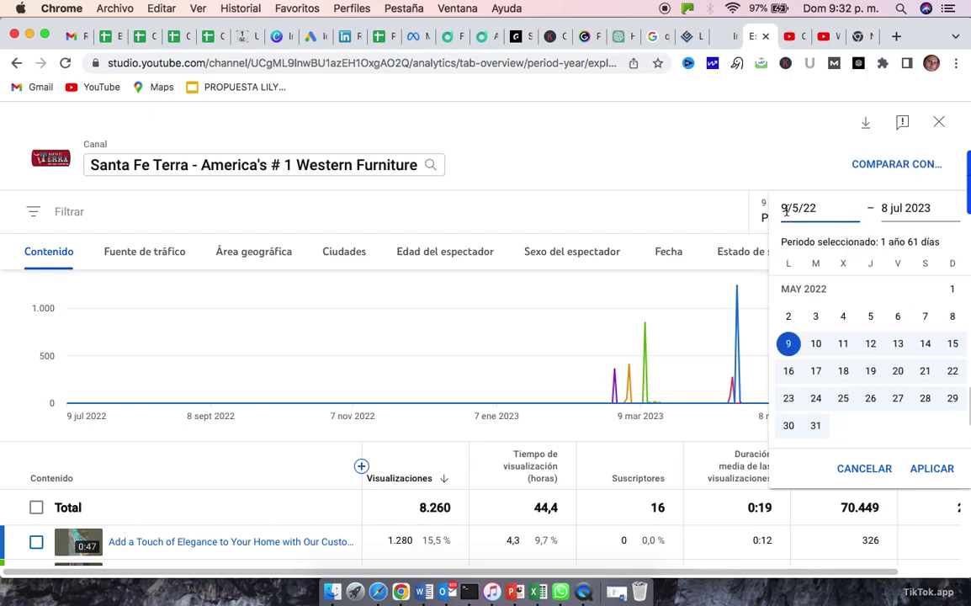
key(BackSpace)
text(1)
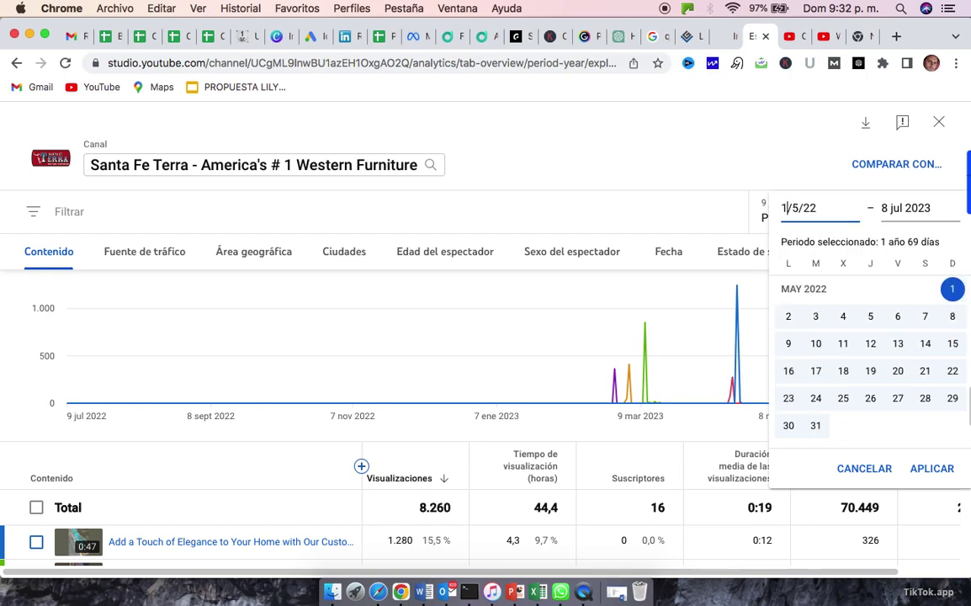
Step: Set the custom range's end date to 30/6/23
click(895, 209)
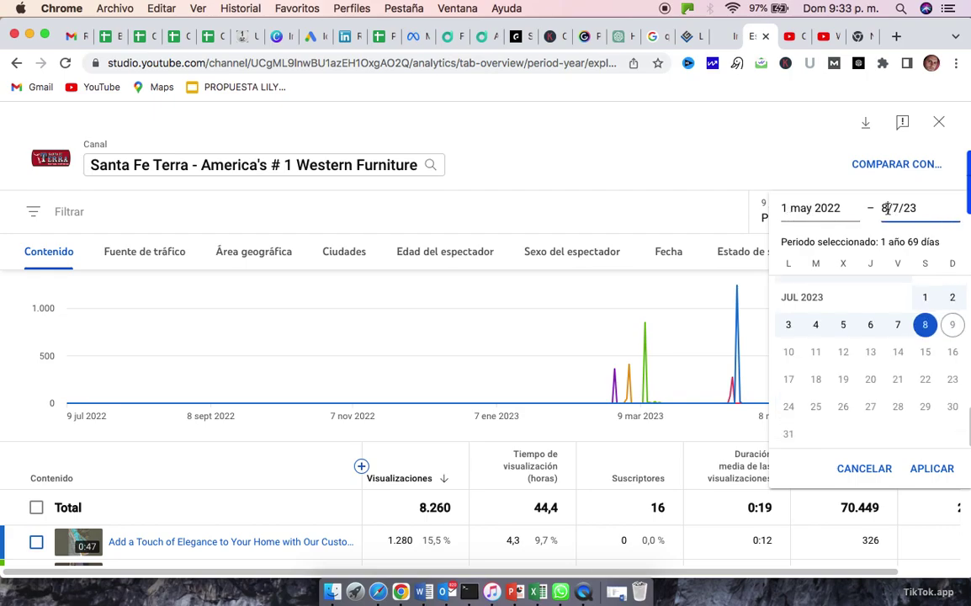
key(BackSpace)
text(30)
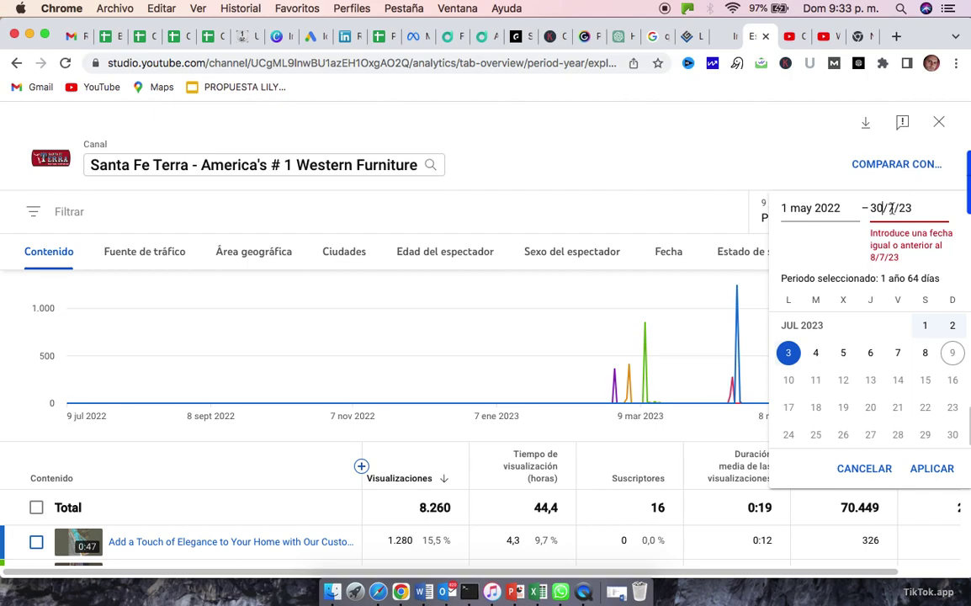
key(BackSpace)
text(6)
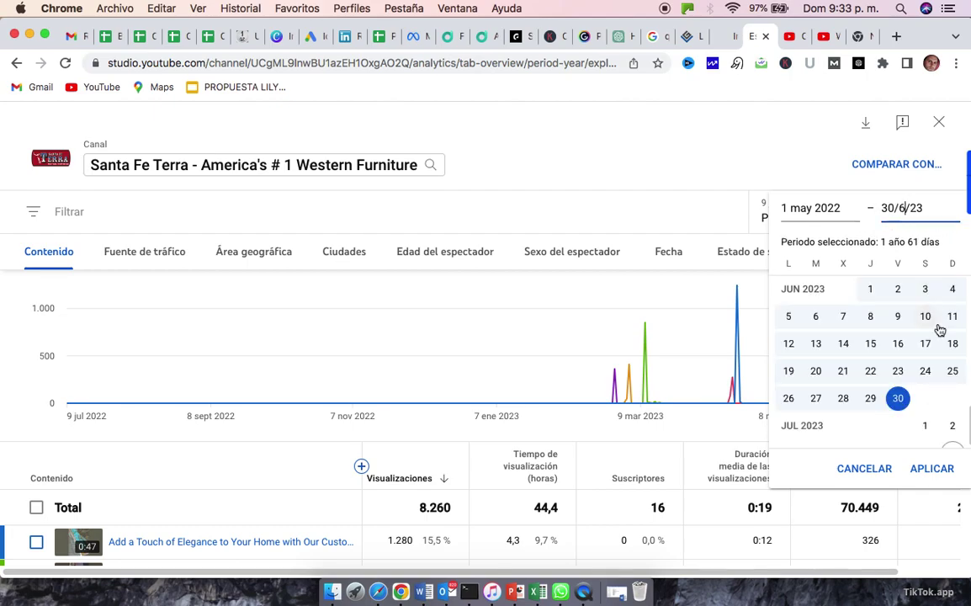
click(932, 472)
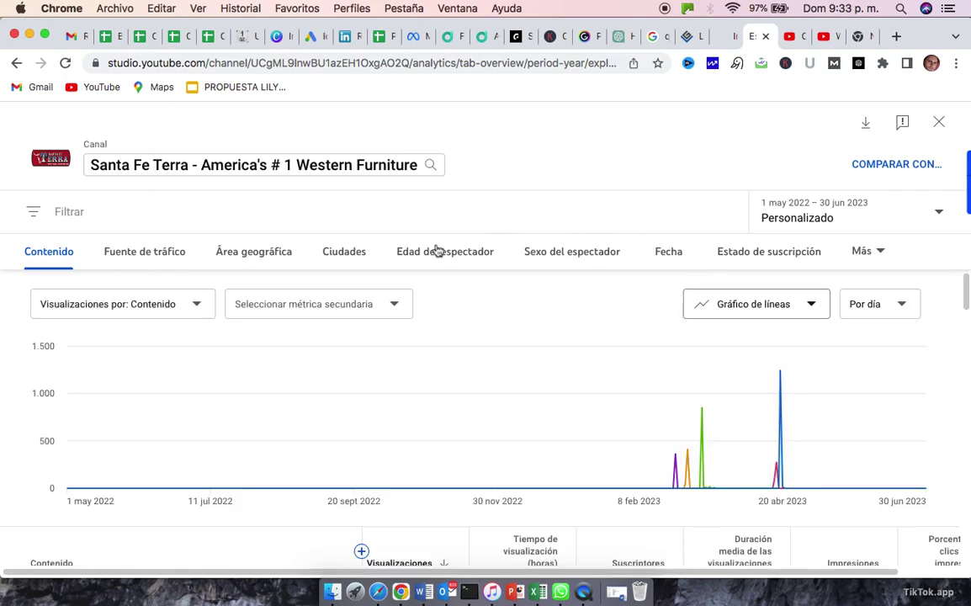
scroll(345, 427, down, 1)
scroll(345, 428, down, 4)
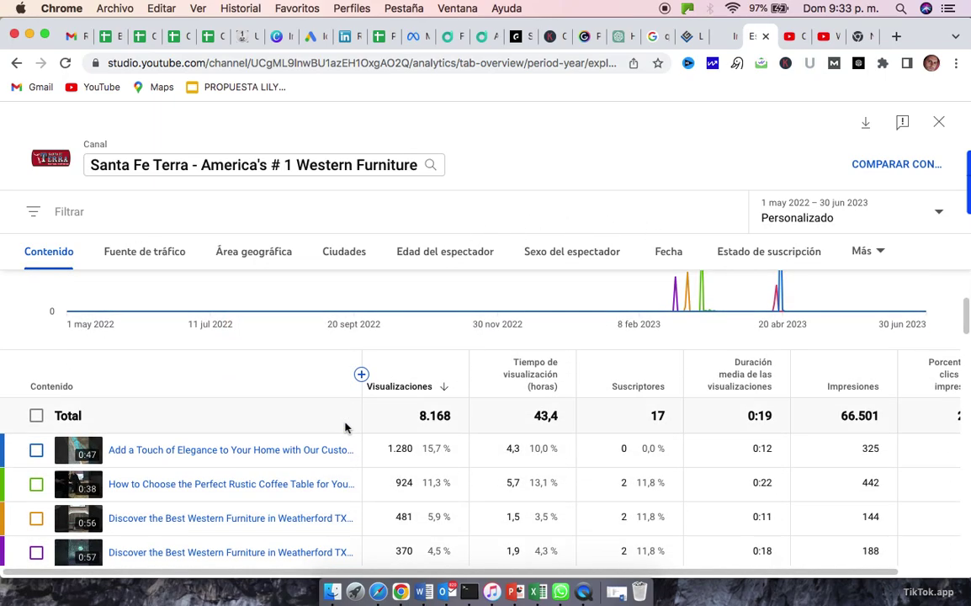
scroll(345, 427, down, 1)
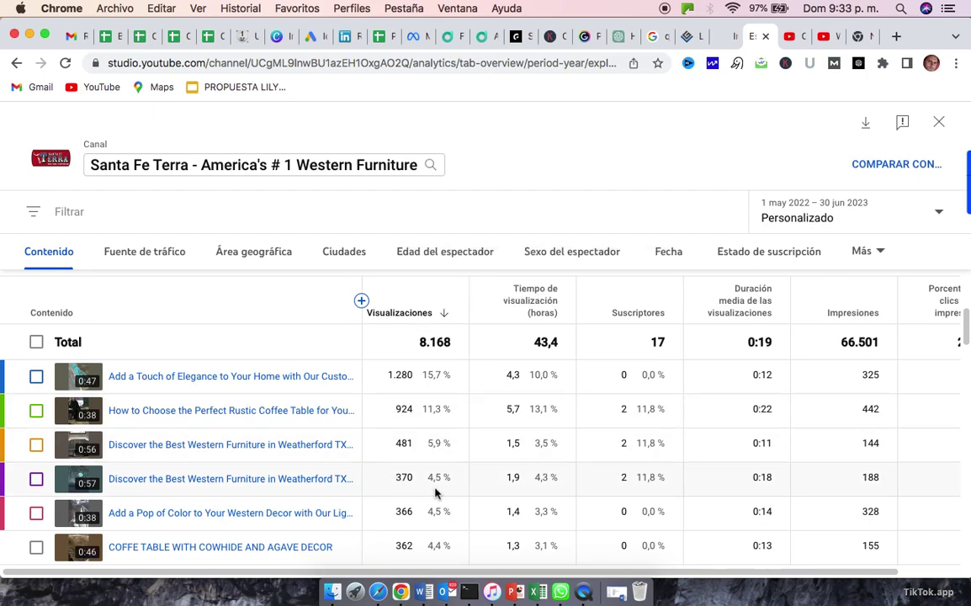
scroll(433, 495, up, 5)
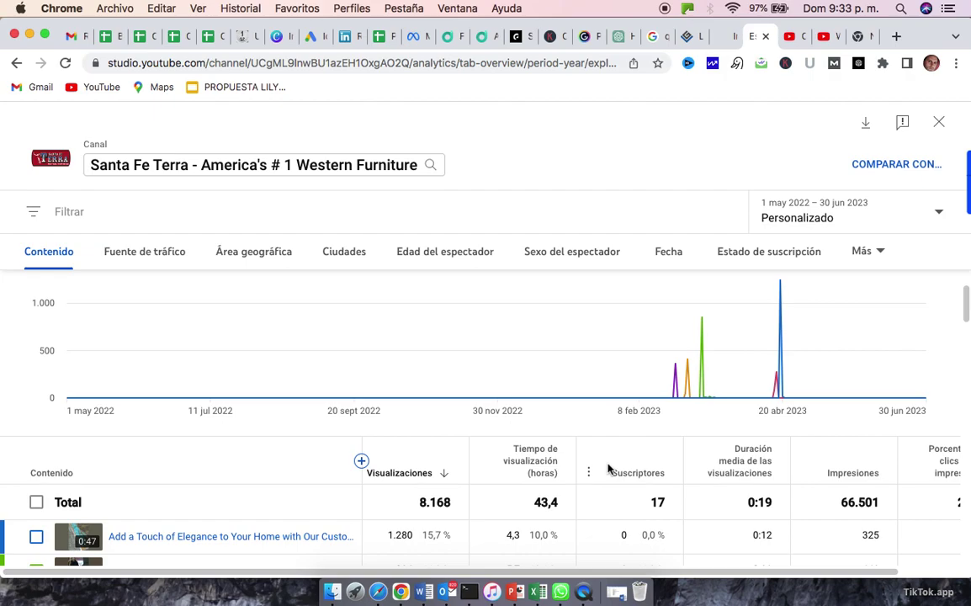
scroll(606, 469, down, 2)
scroll(608, 468, down, 1)
scroll(608, 469, down, 3)
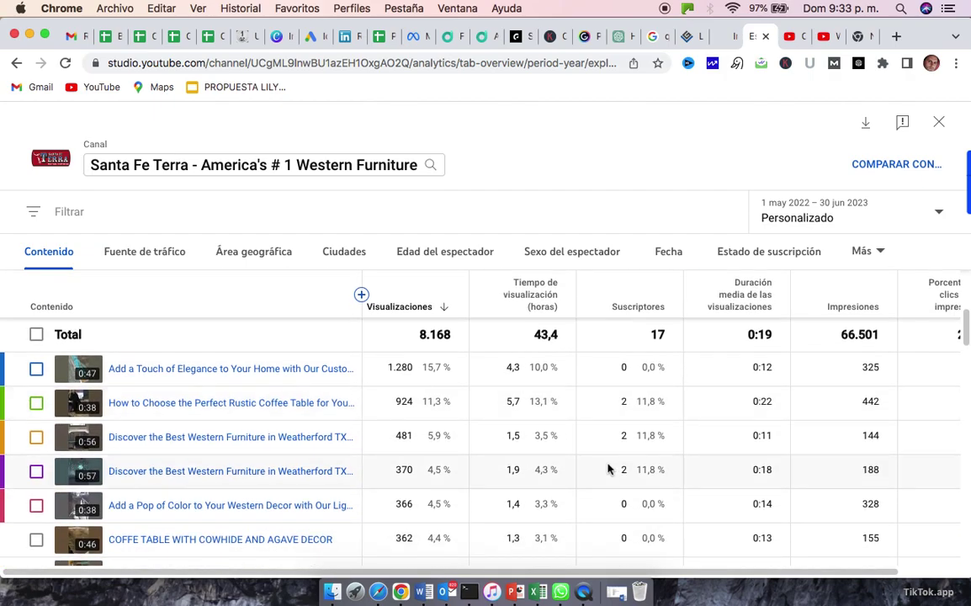
mouse_move(197, 468)
scroll(197, 468, down, 1)
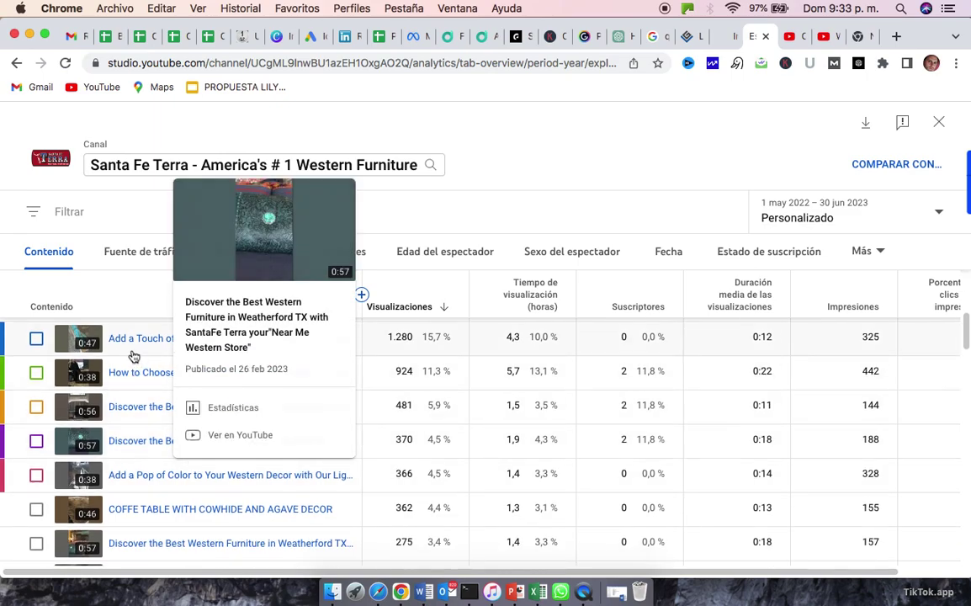
mouse_move(134, 340)
mouse_move(125, 379)
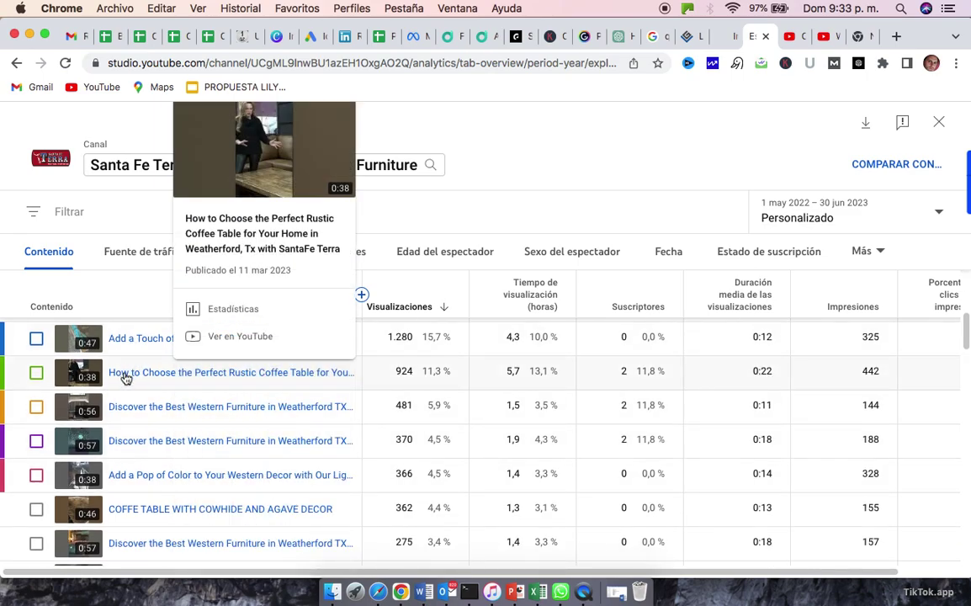
scroll(178, 459, down, 5)
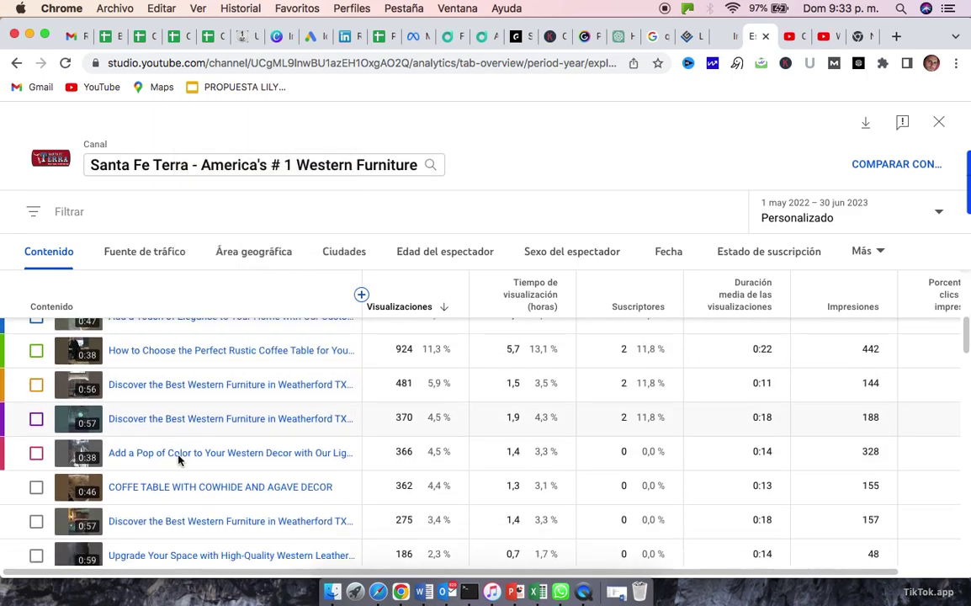
scroll(178, 459, down, 8)
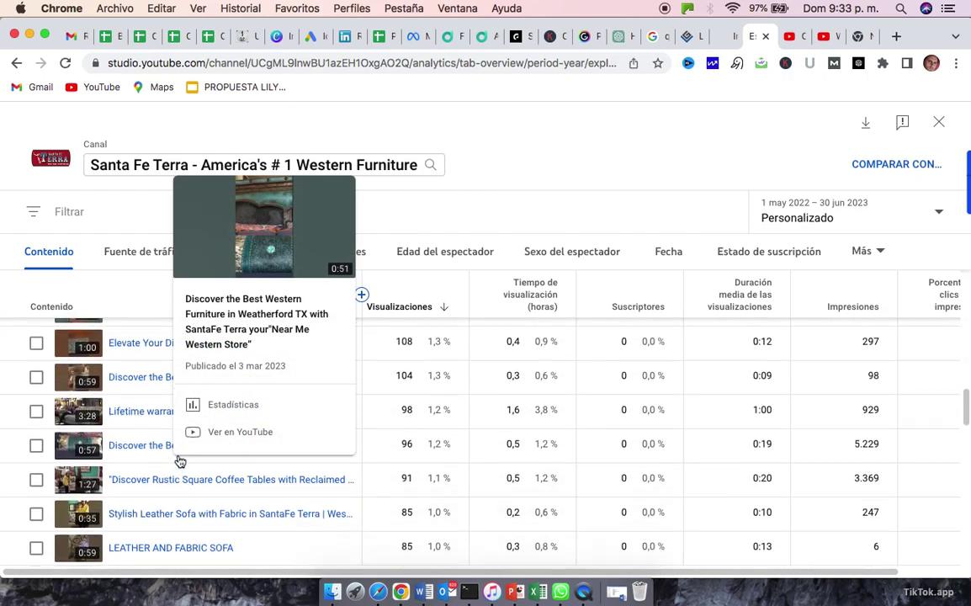
scroll(179, 461, down, 5)
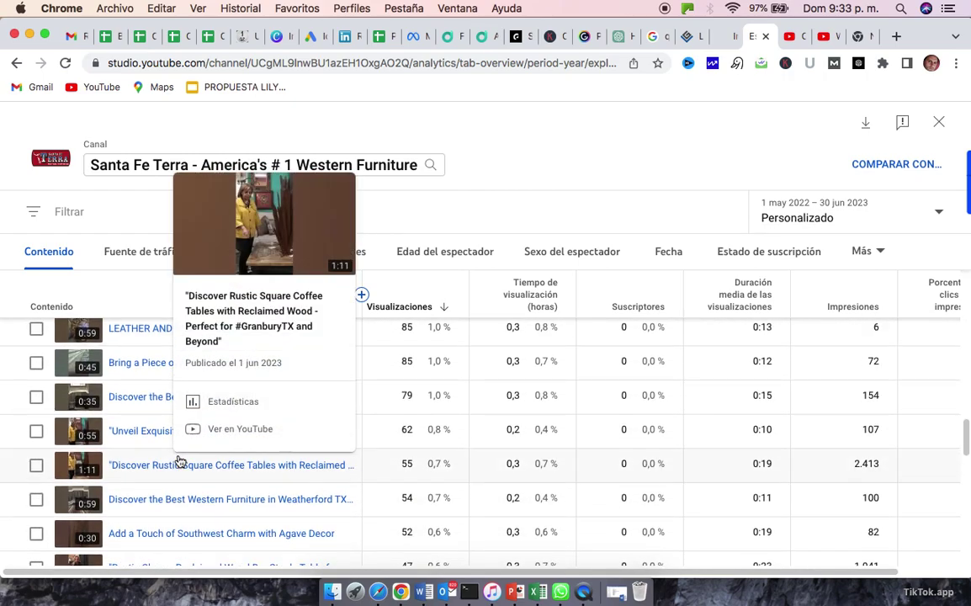
scroll(179, 461, down, 5)
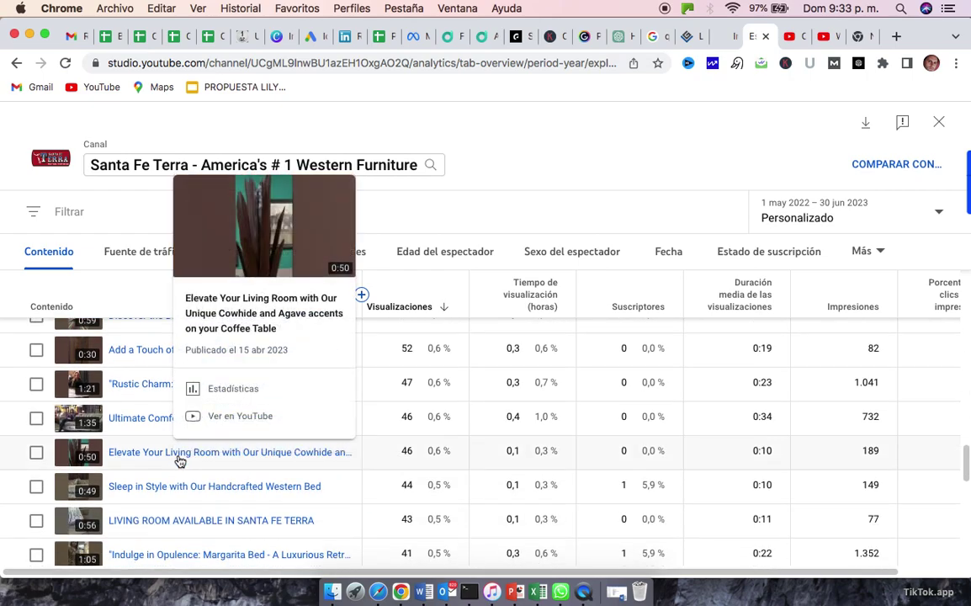
scroll(179, 461, down, 2)
scroll(179, 461, down, 10)
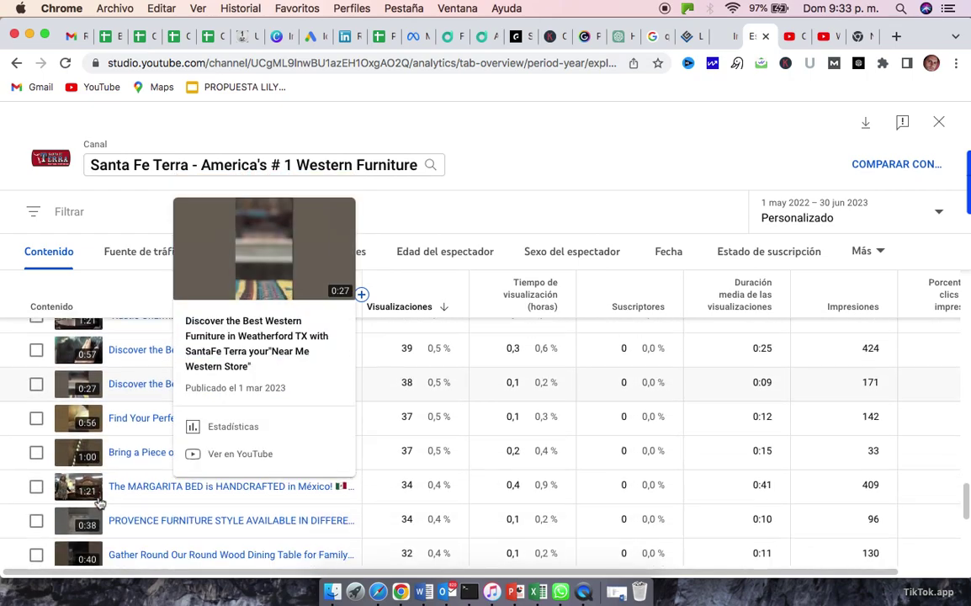
scroll(100, 505, down, 2)
scroll(97, 496, up, 15)
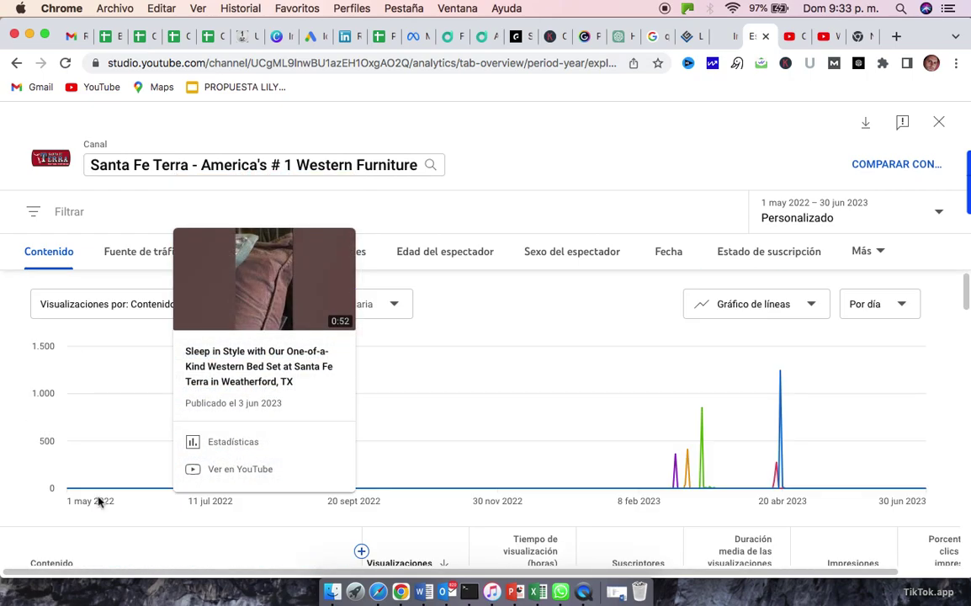
Step: Break views down by traffic source, with the Shorts feed at 6,195 of 8,168 views (75.8%)
click(135, 252)
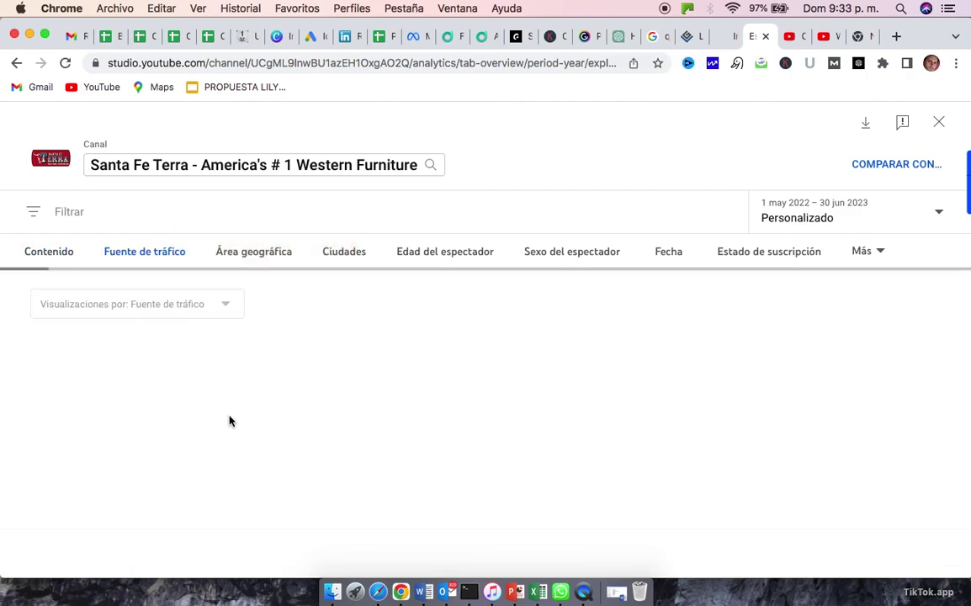
scroll(229, 458, down, 3)
scroll(230, 459, up, 3)
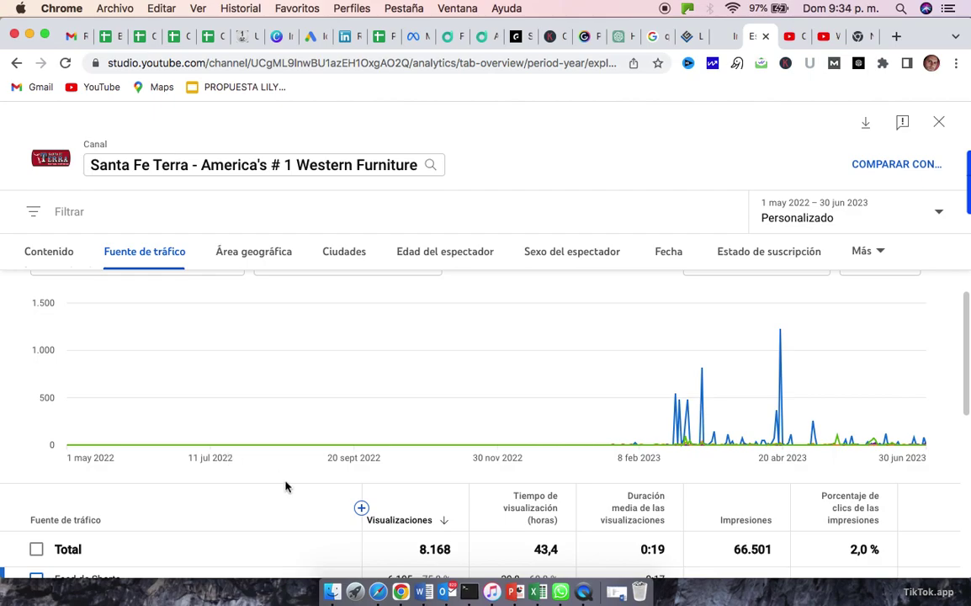
scroll(284, 519, down, 2)
scroll(285, 522, down, 4)
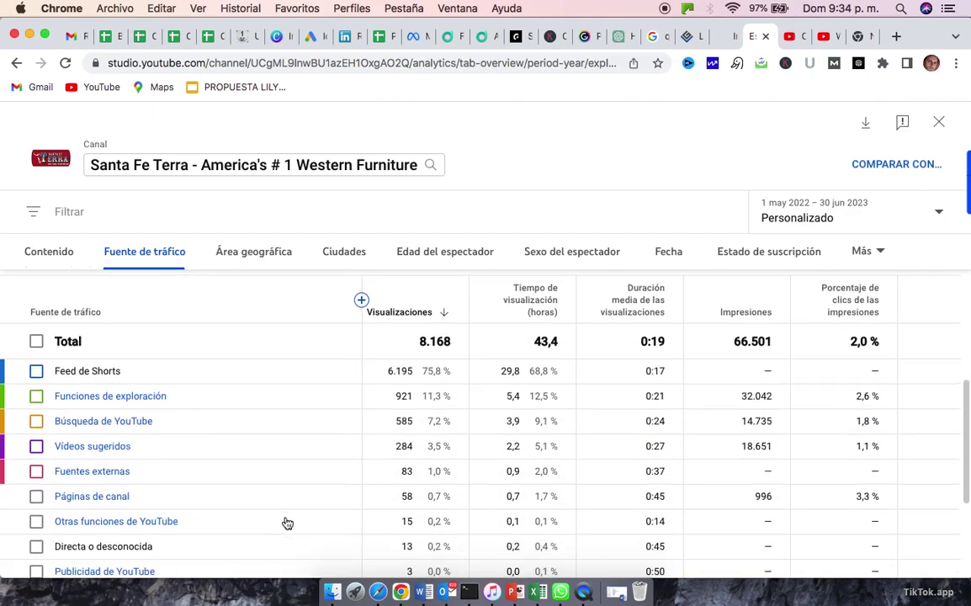
scroll(286, 524, up, 2)
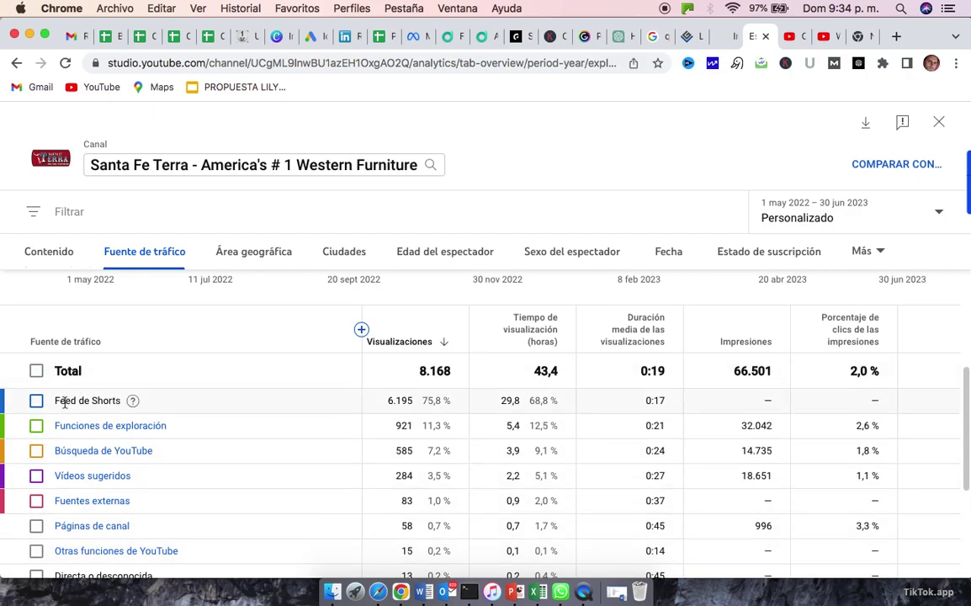
mouse_move(130, 405)
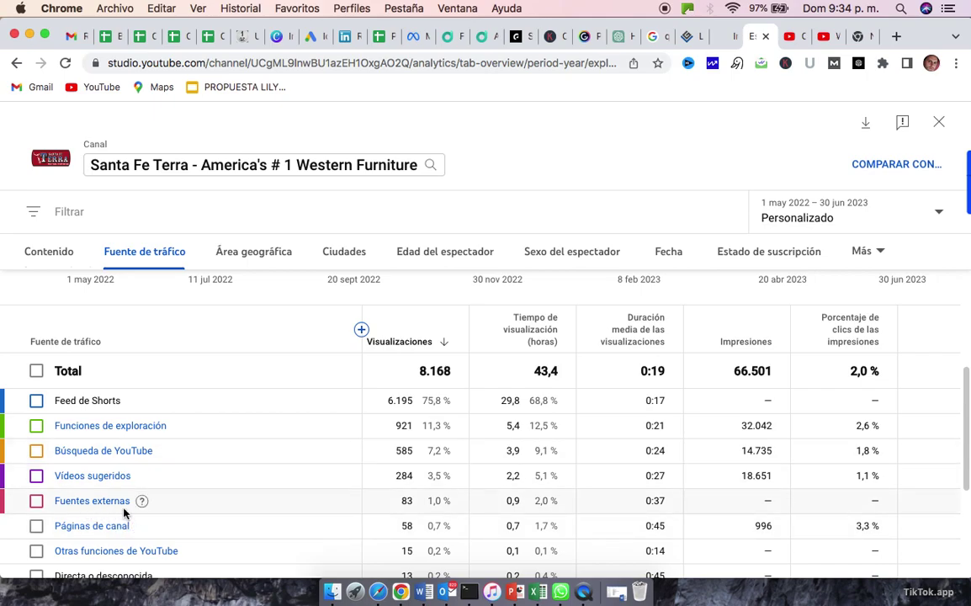
Step: Review views by geography and viewer age, with 25–34 at 22.9% and 35–44 at 20.4%
click(254, 254)
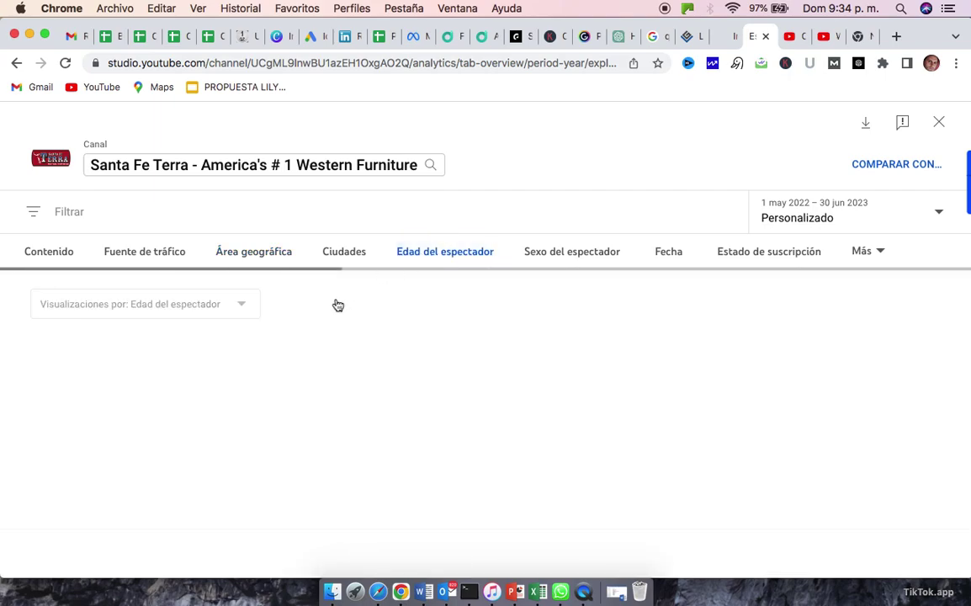
mouse_move(459, 404)
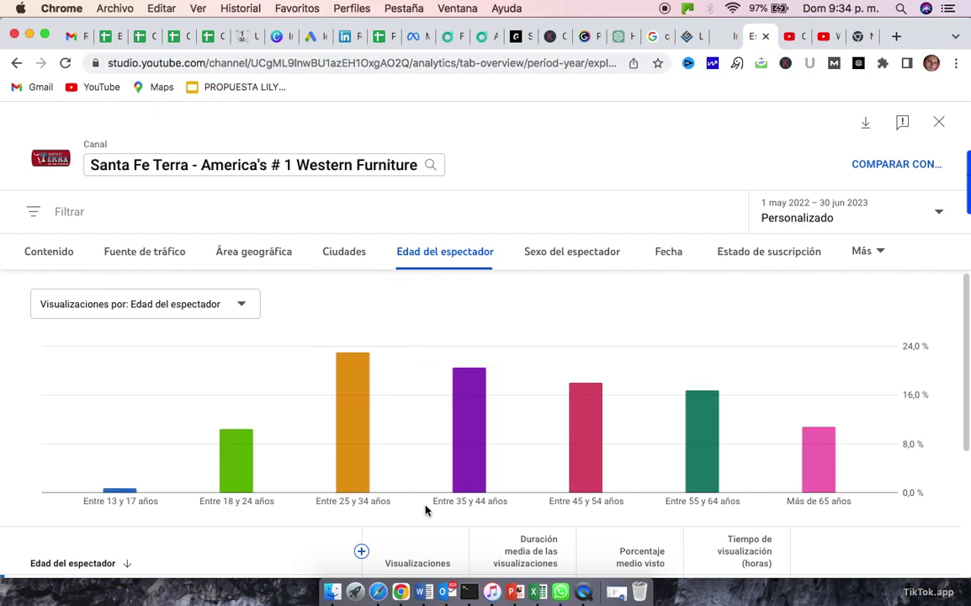
mouse_move(356, 389)
scroll(556, 322, down, 1)
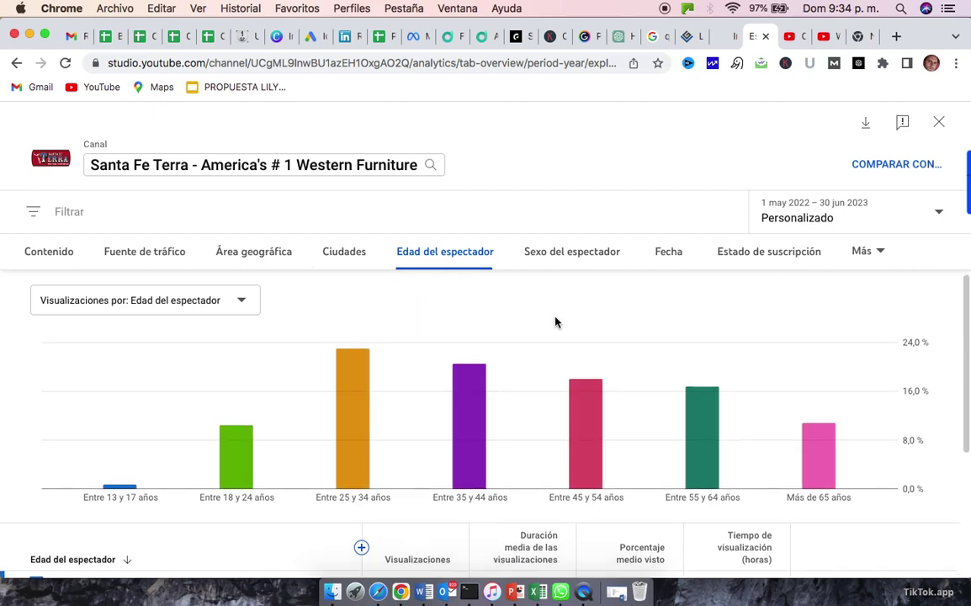
Step: Check views by viewer gender, then switch to Meta Business Suite insights
click(567, 254)
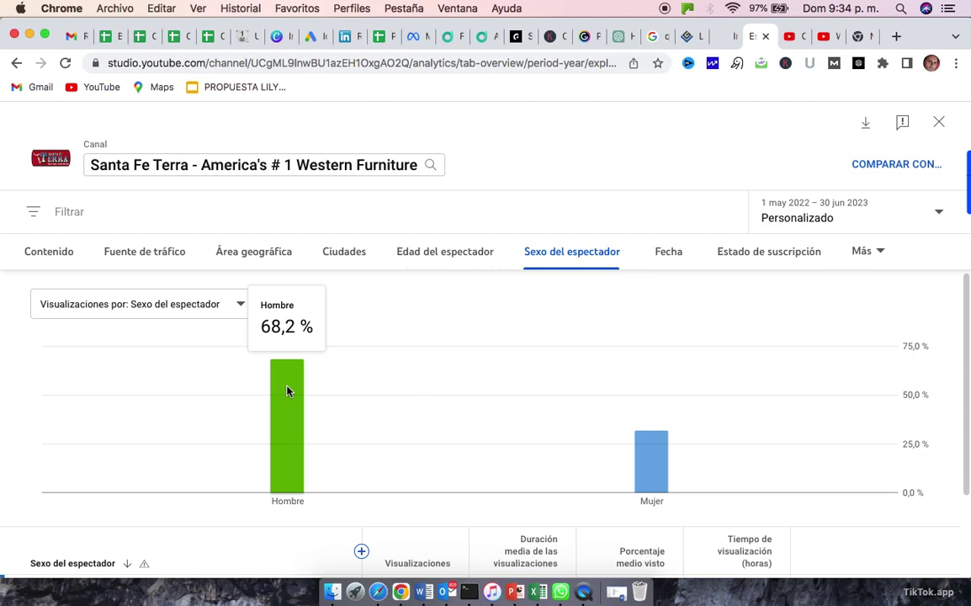
click(412, 38)
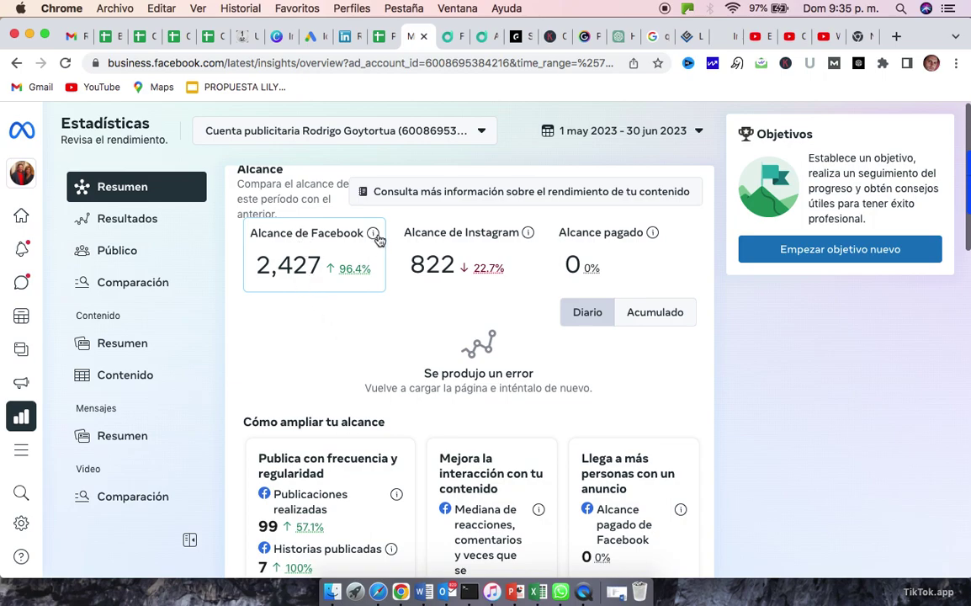
Step: Review the May–June 2023 overview's audience and messaging figures: 6 conversations, 5 new contacts
mouse_move(376, 236)
scroll(337, 395, down, 10)
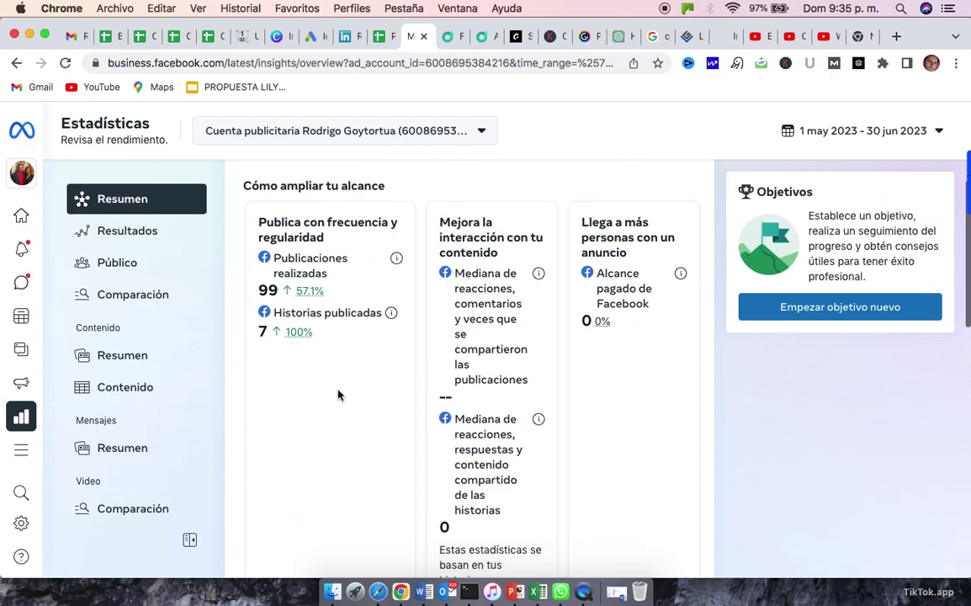
scroll(337, 395, down, 5)
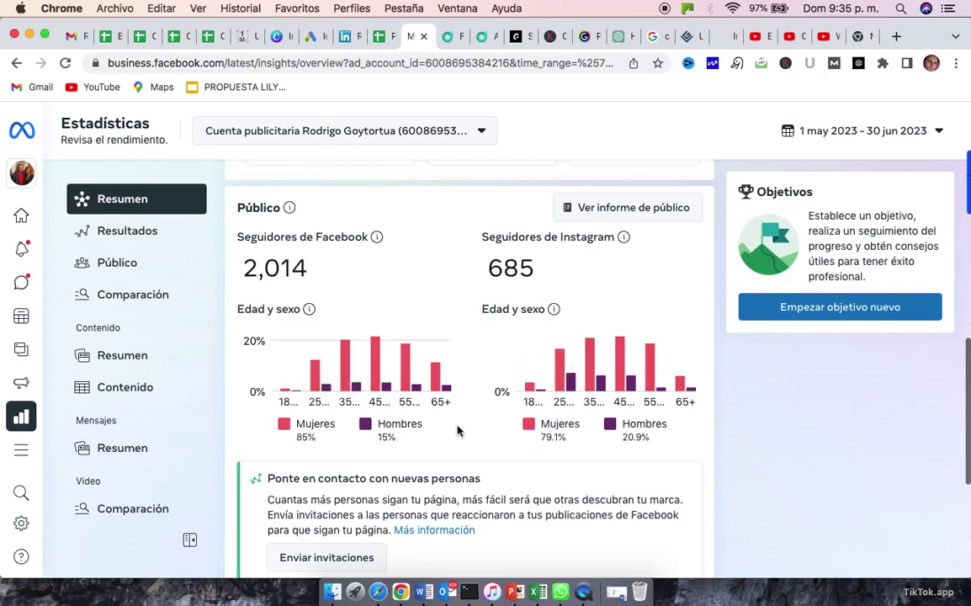
scroll(483, 460, down, 3)
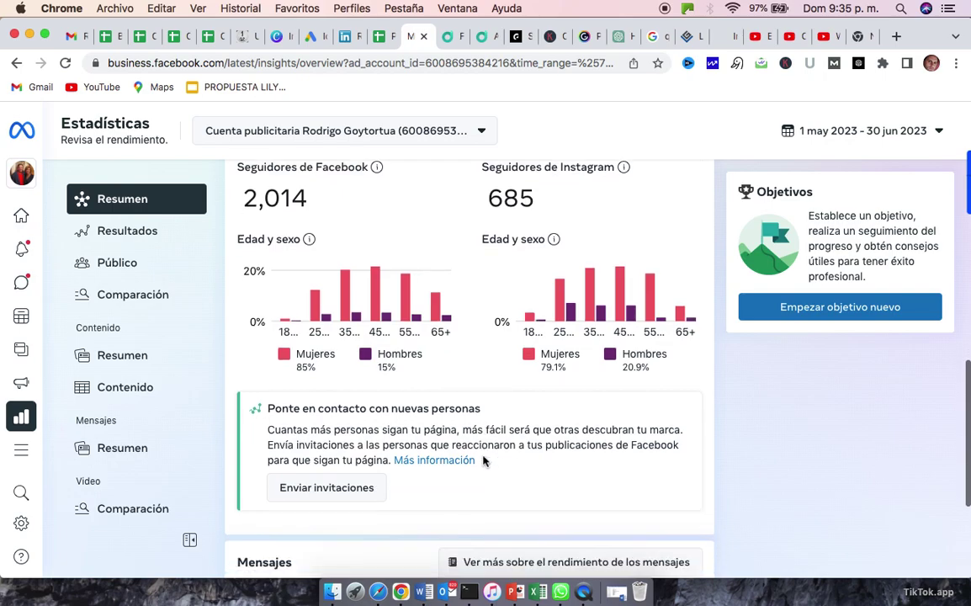
scroll(484, 461, up, 2)
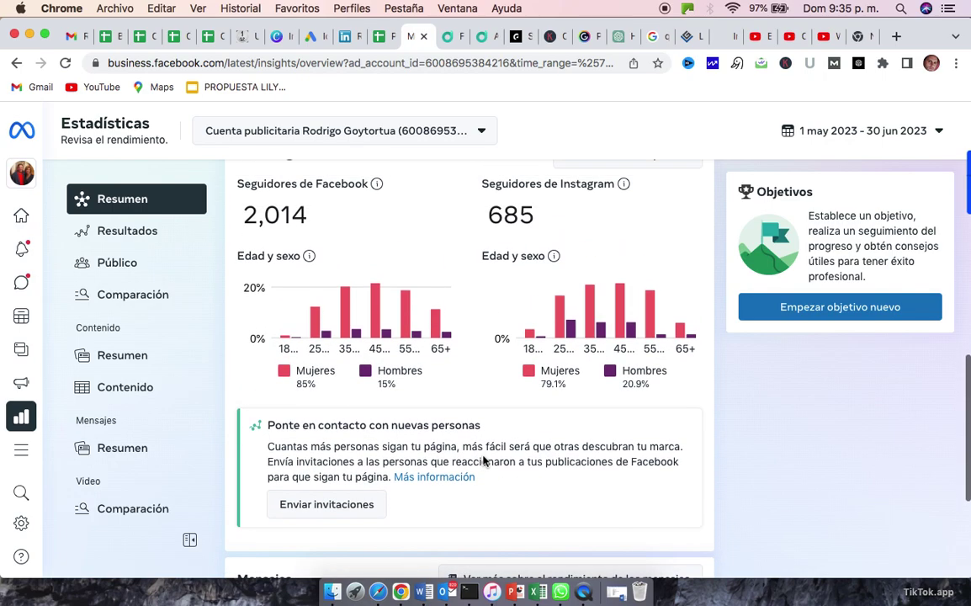
scroll(483, 460, up, 1)
scroll(484, 459, down, 1)
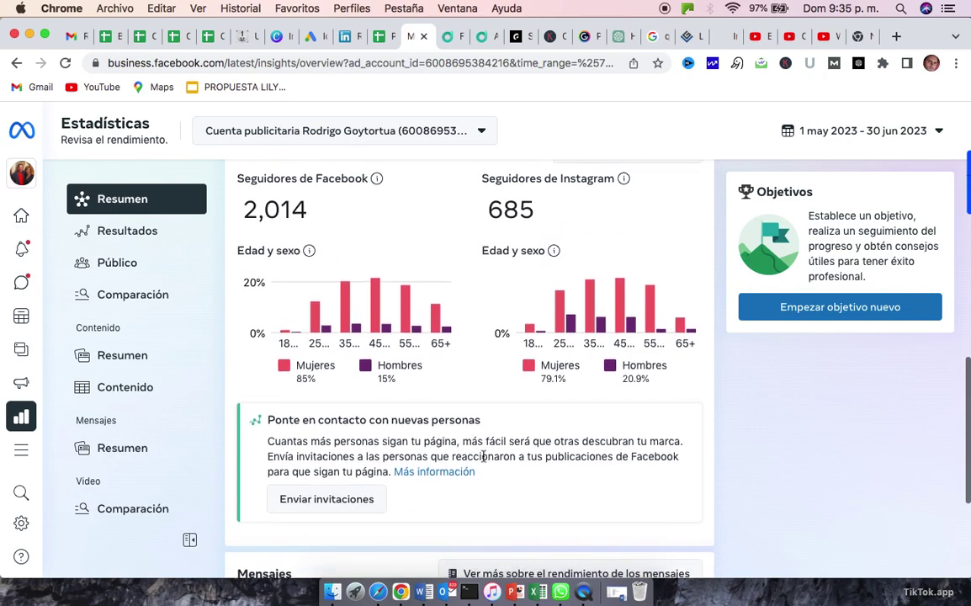
scroll(484, 456, down, 2)
scroll(484, 460, up, 3)
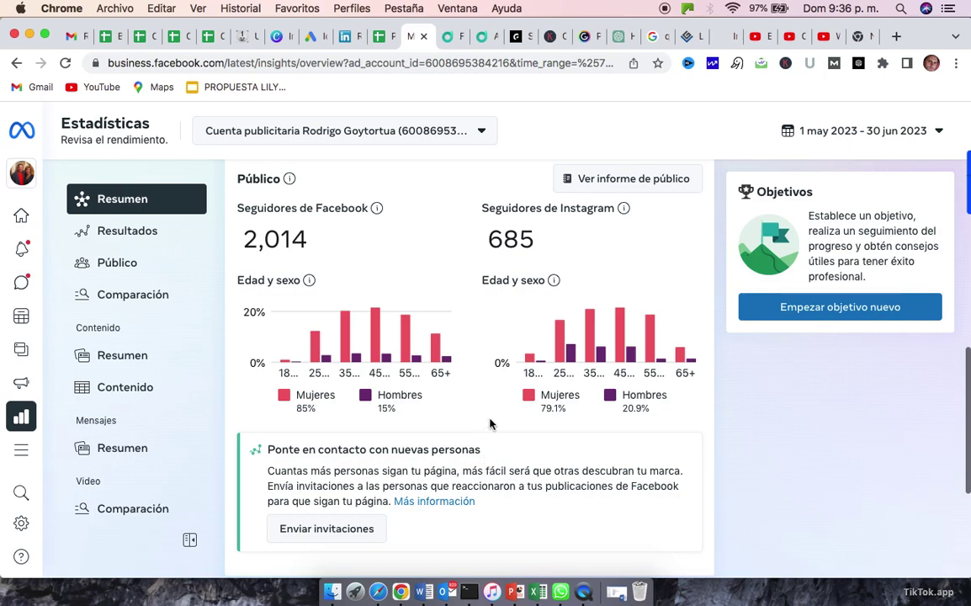
scroll(491, 424, down, 3)
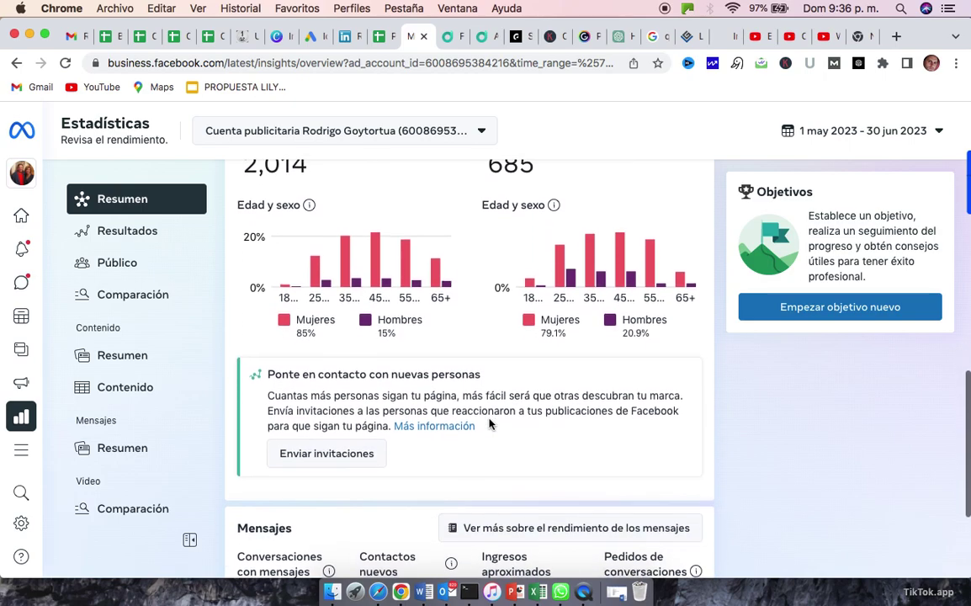
scroll(491, 423, down, 5)
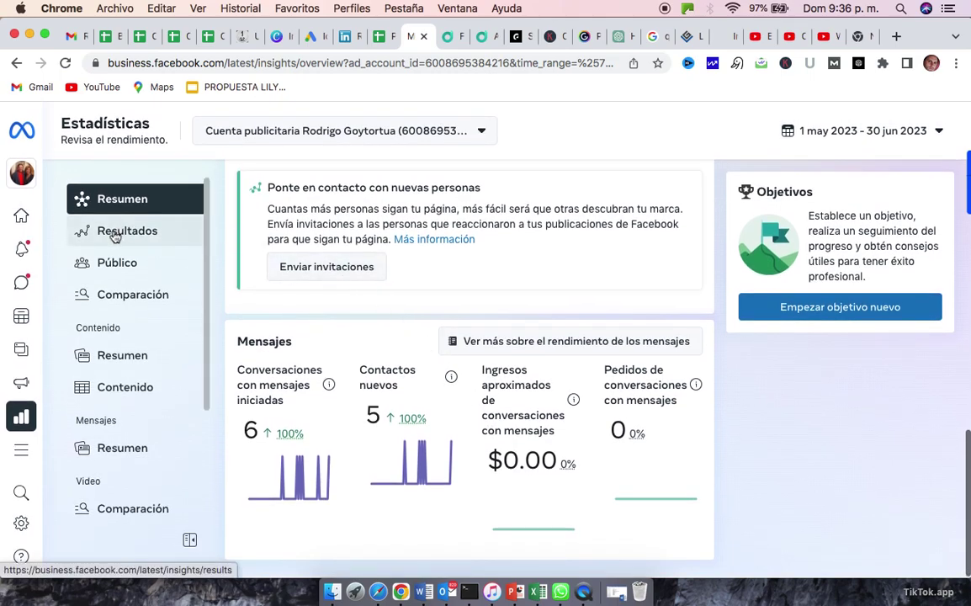
Step: Review the Resultados charts for reach, page visits and new likes across Facebook and Instagram
click(115, 236)
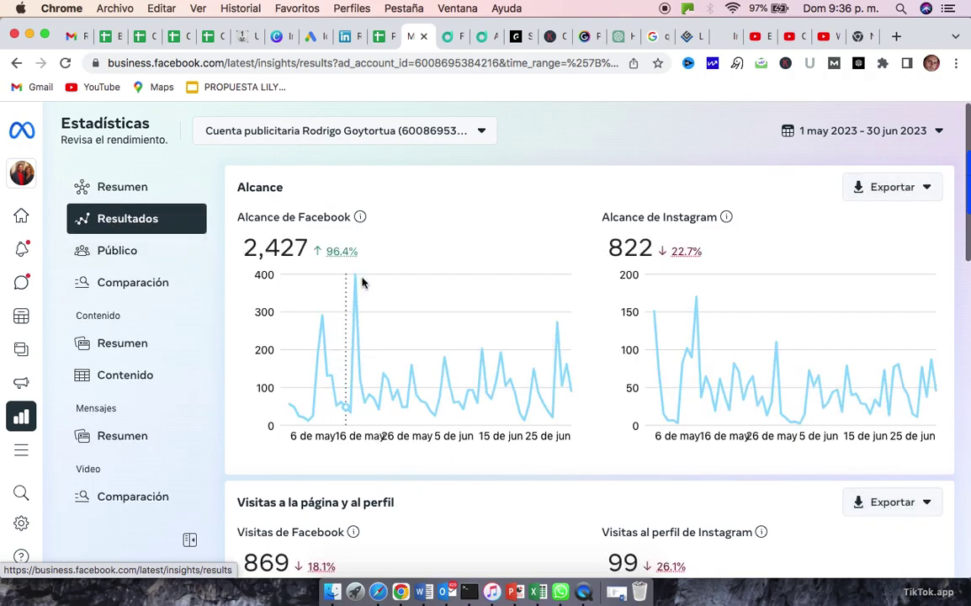
mouse_move(355, 281)
scroll(516, 456, down, 1)
scroll(516, 456, down, 3)
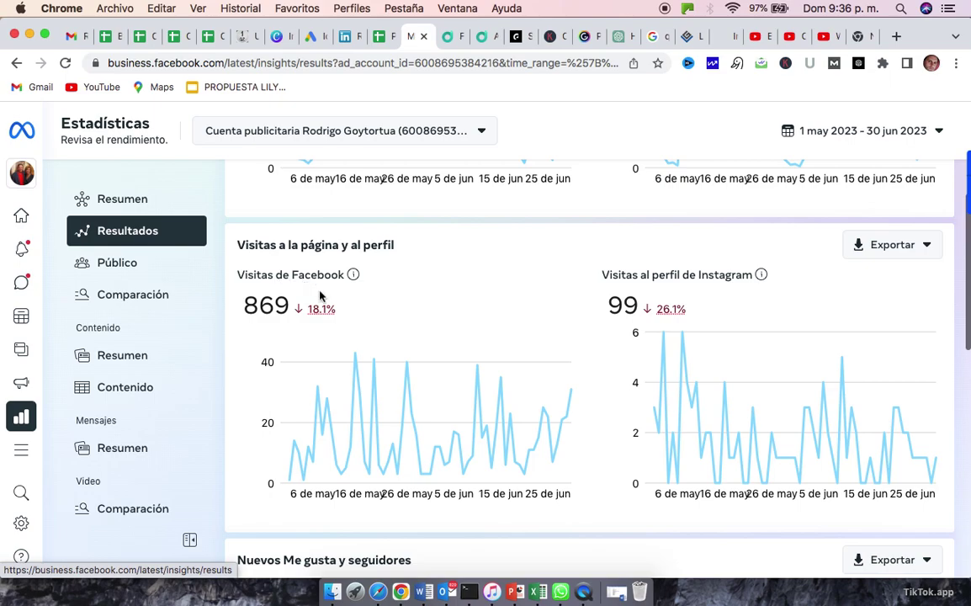
scroll(477, 494, down, 1)
scroll(476, 494, down, 2)
scroll(476, 494, up, 2)
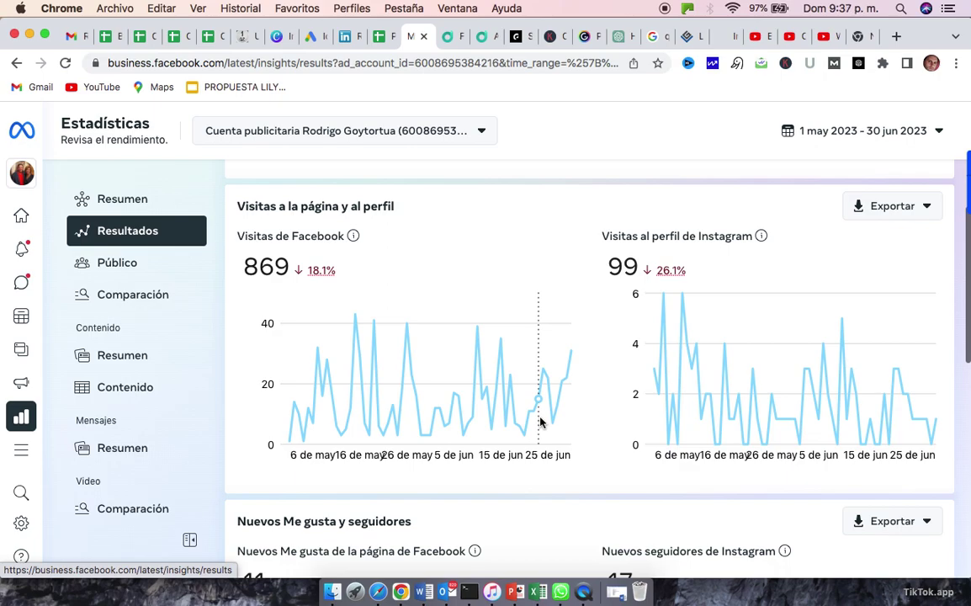
scroll(540, 422, down, 6)
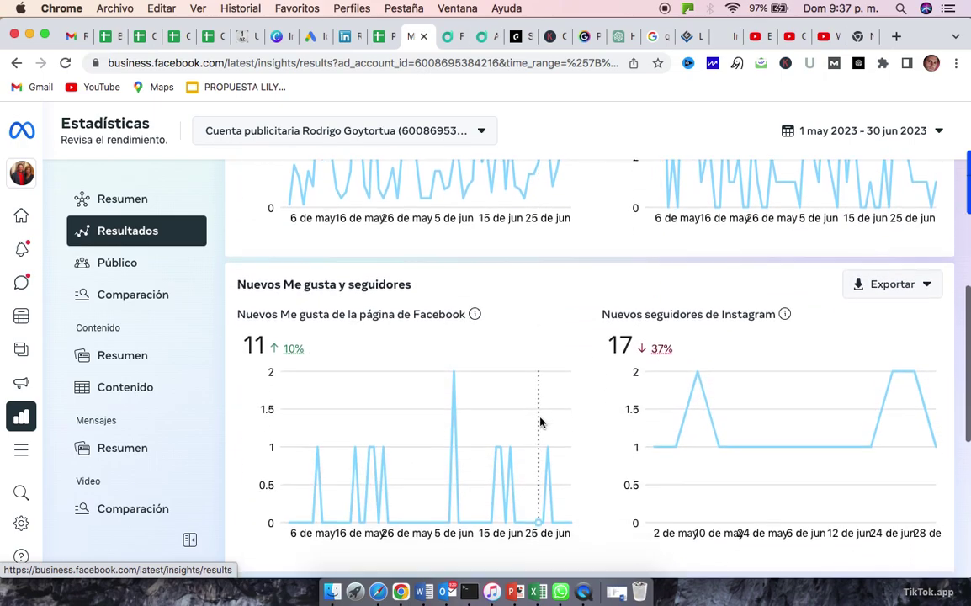
Step: Review follower age and gender, top cities and top countries, led by United States at 95.9%
click(121, 270)
scroll(450, 376, down, 2)
scroll(451, 378, down, 3)
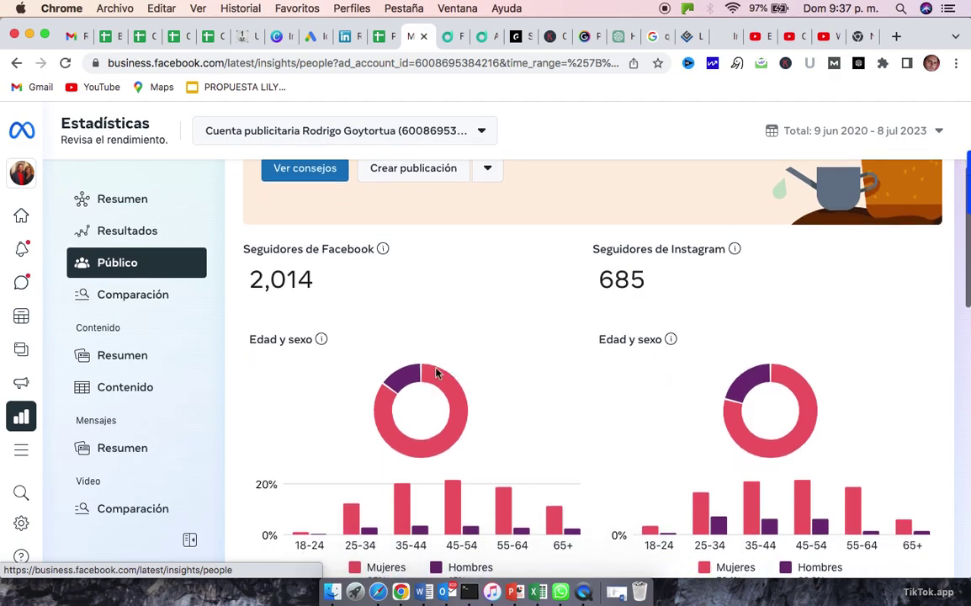
scroll(528, 400, down, 5)
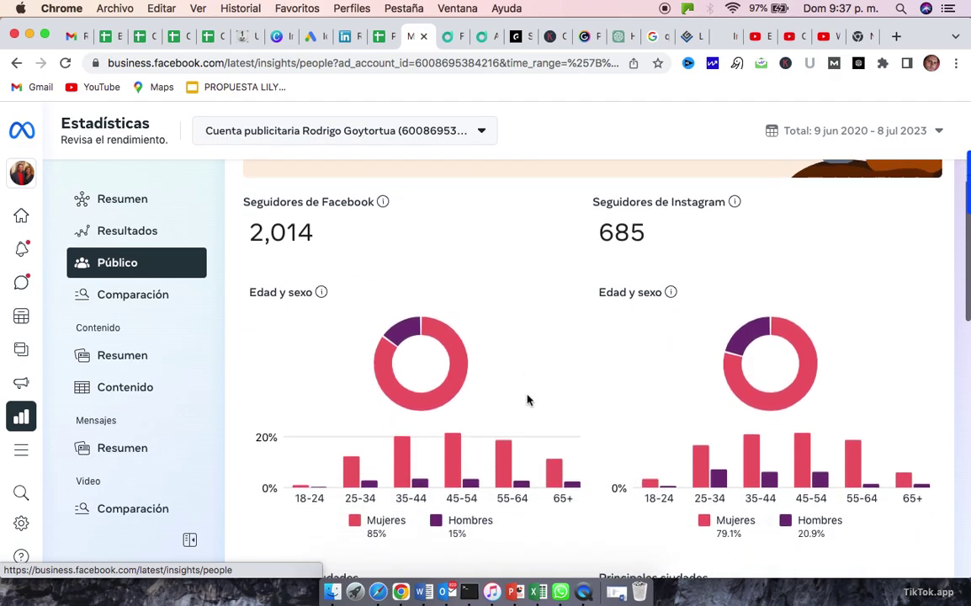
scroll(528, 400, down, 5)
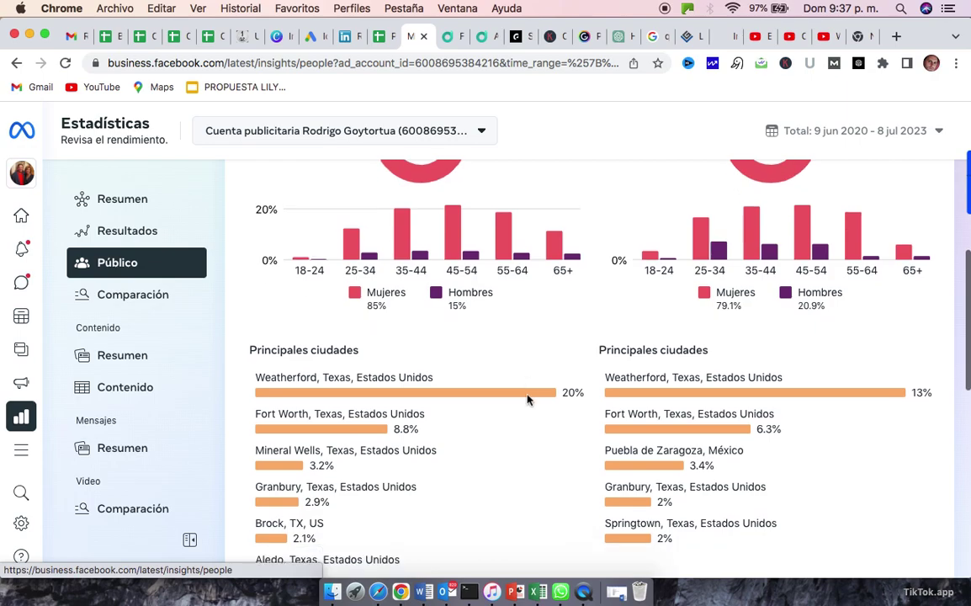
scroll(527, 400, down, 1)
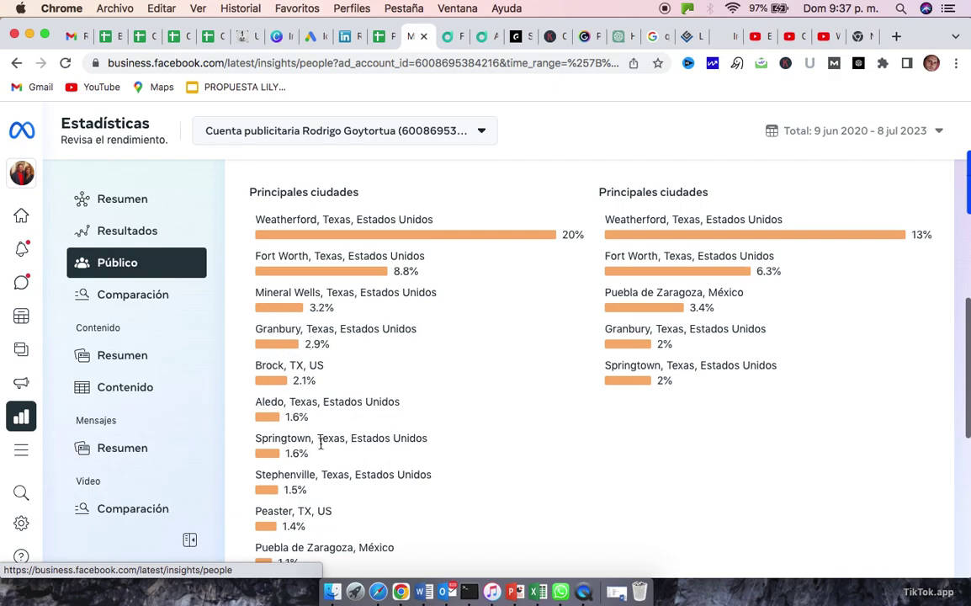
scroll(326, 461, down, 2)
scroll(326, 461, down, 1)
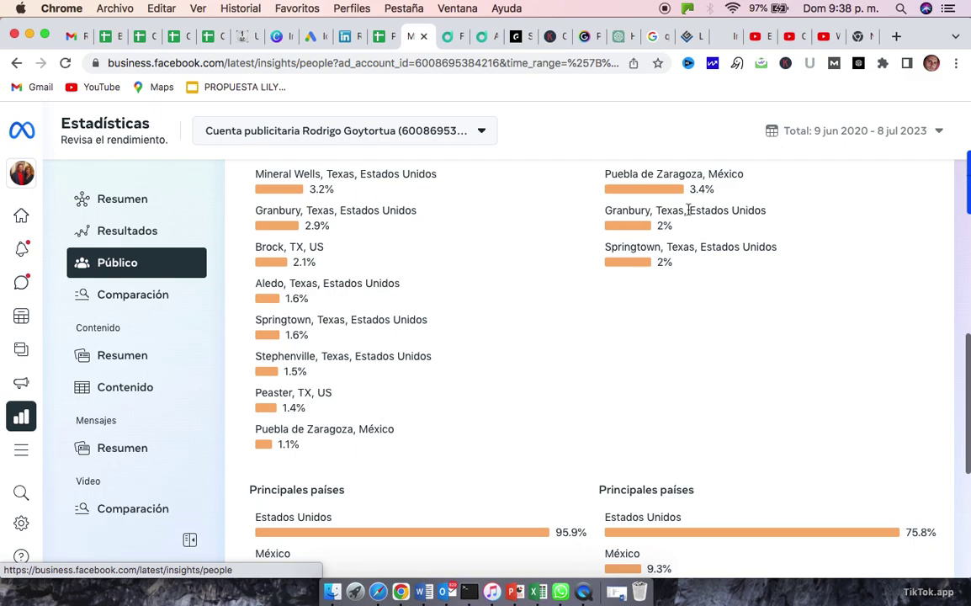
scroll(587, 309, up, 3)
scroll(587, 309, down, 1)
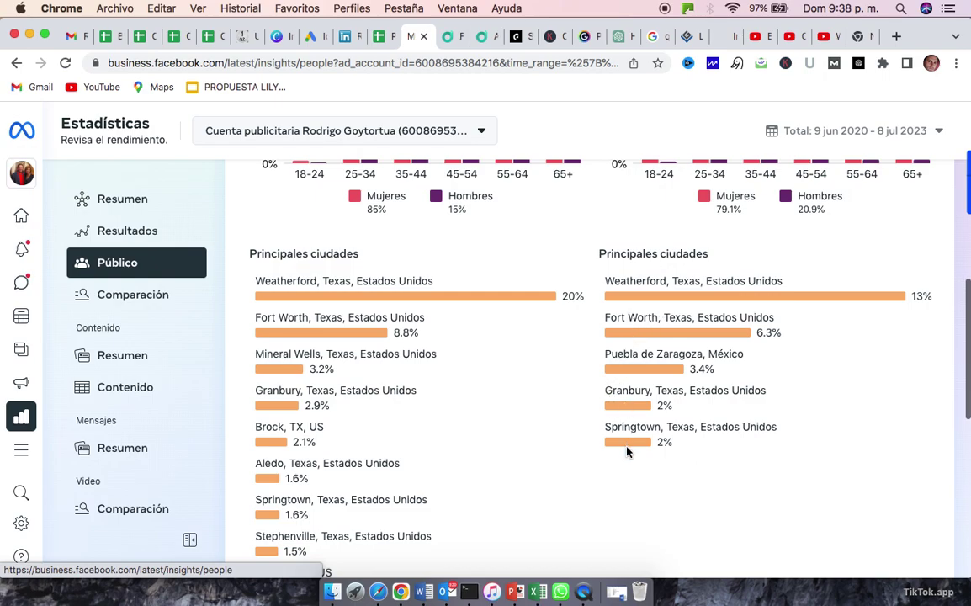
scroll(463, 481, down, 1)
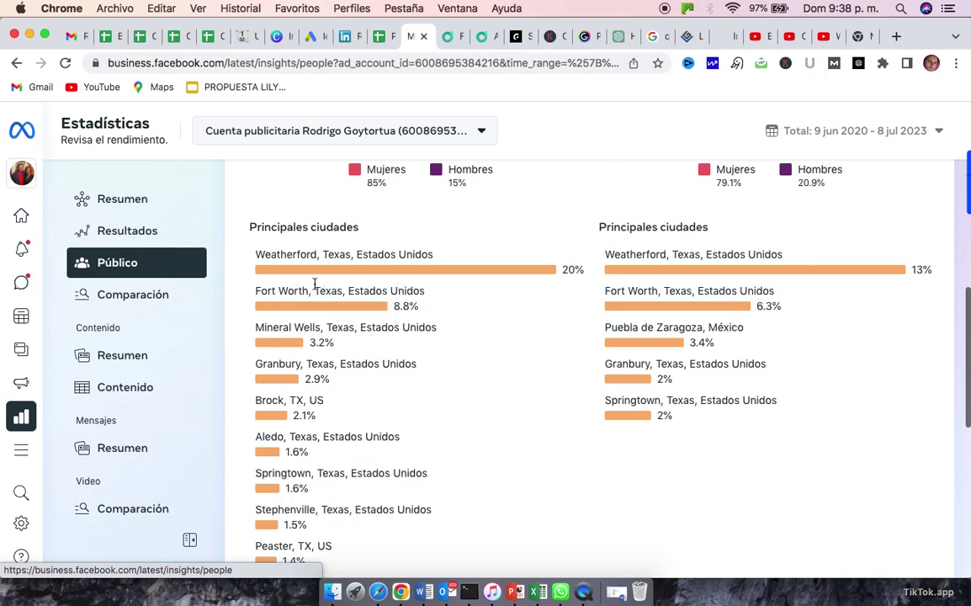
scroll(325, 437, down, 3)
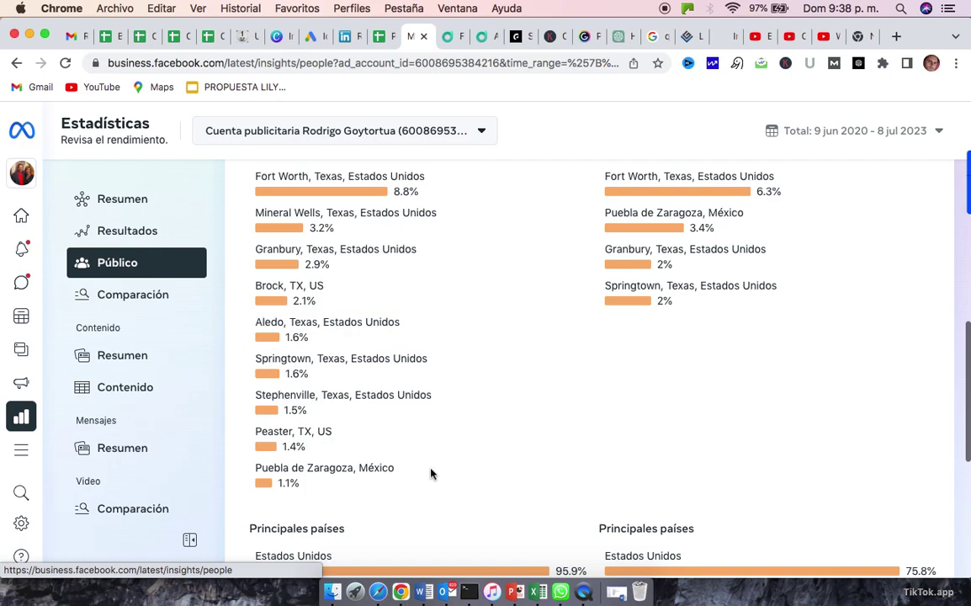
scroll(460, 456, down, 2)
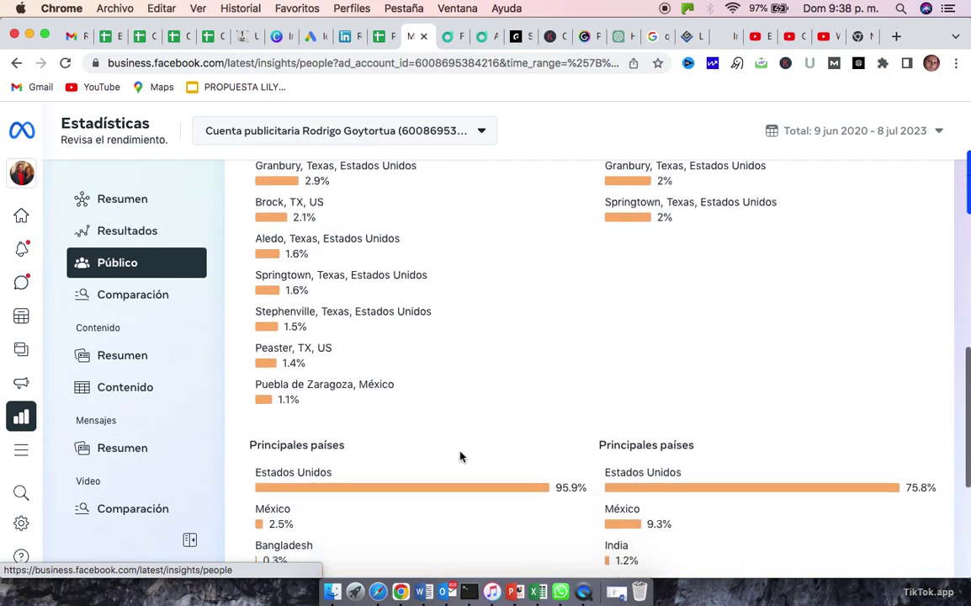
scroll(460, 456, down, 4)
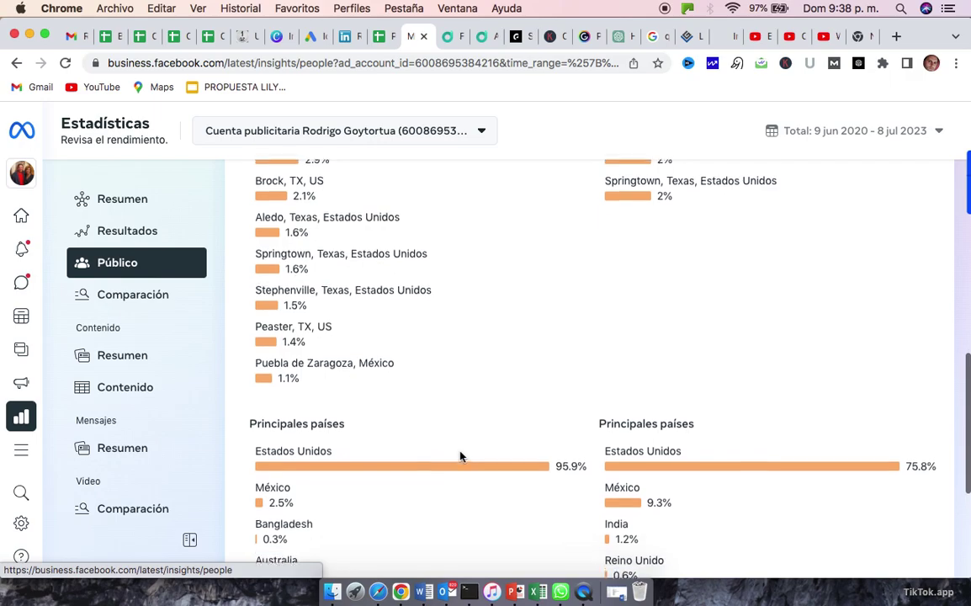
scroll(460, 456, down, 3)
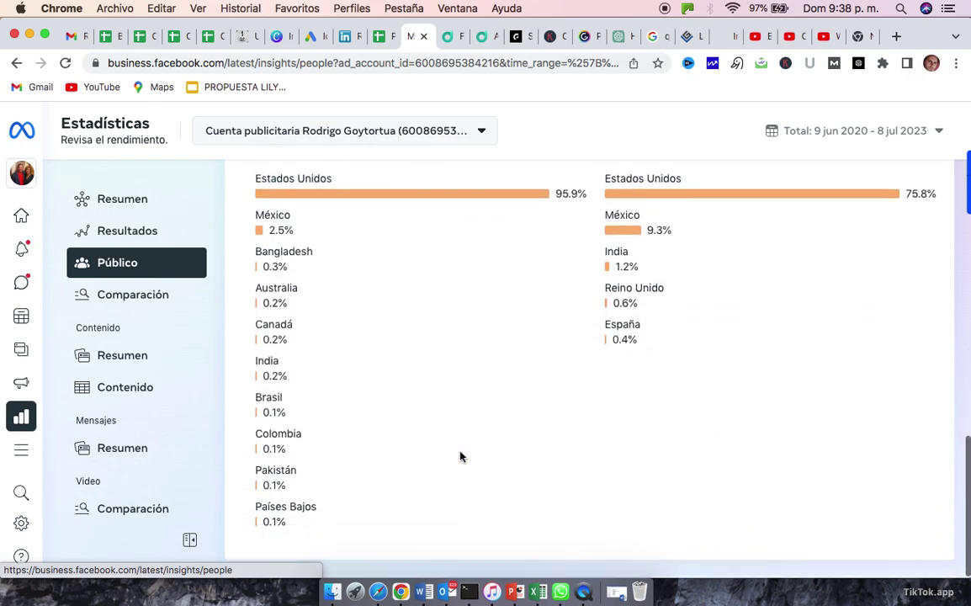
Step: List the comparable businesses to watch, led by Western Heritage Furniture with 3K likes
click(124, 303)
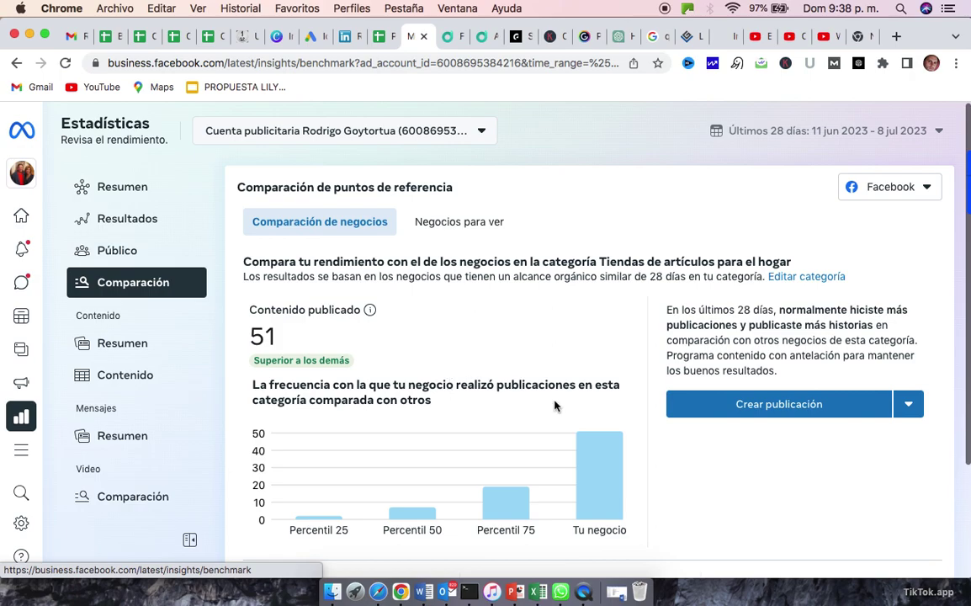
mouse_move(599, 490)
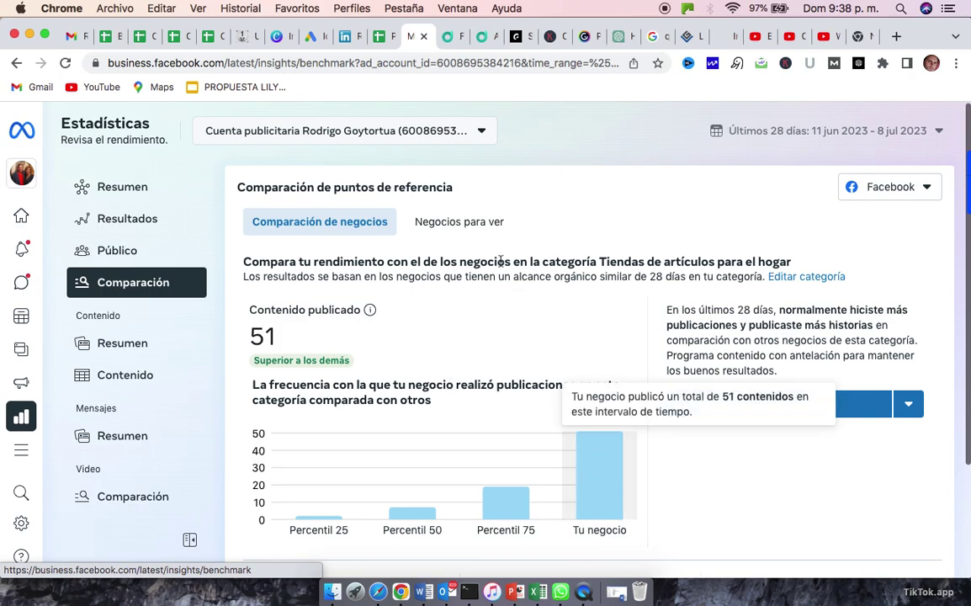
click(475, 224)
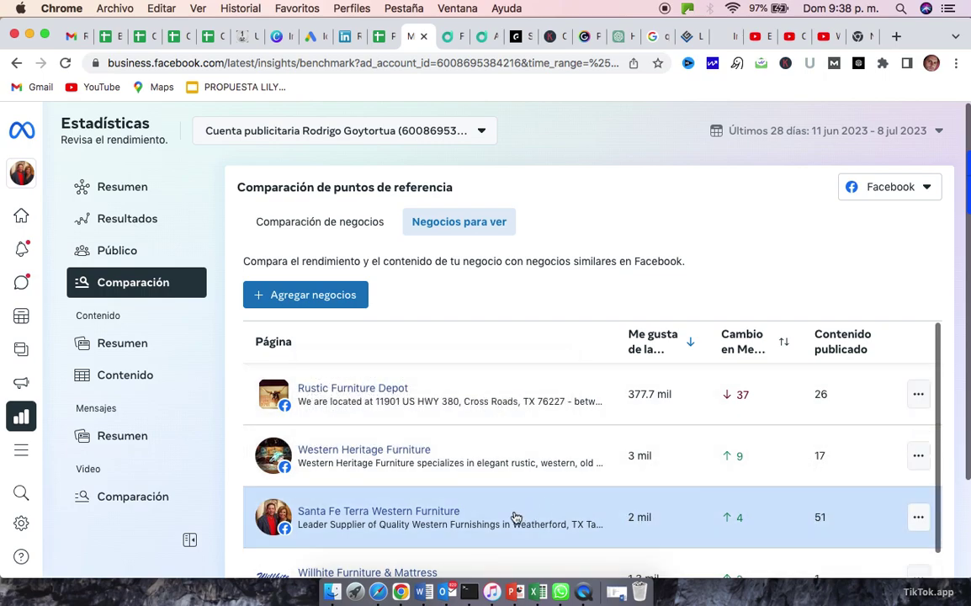
scroll(498, 523, down, 2)
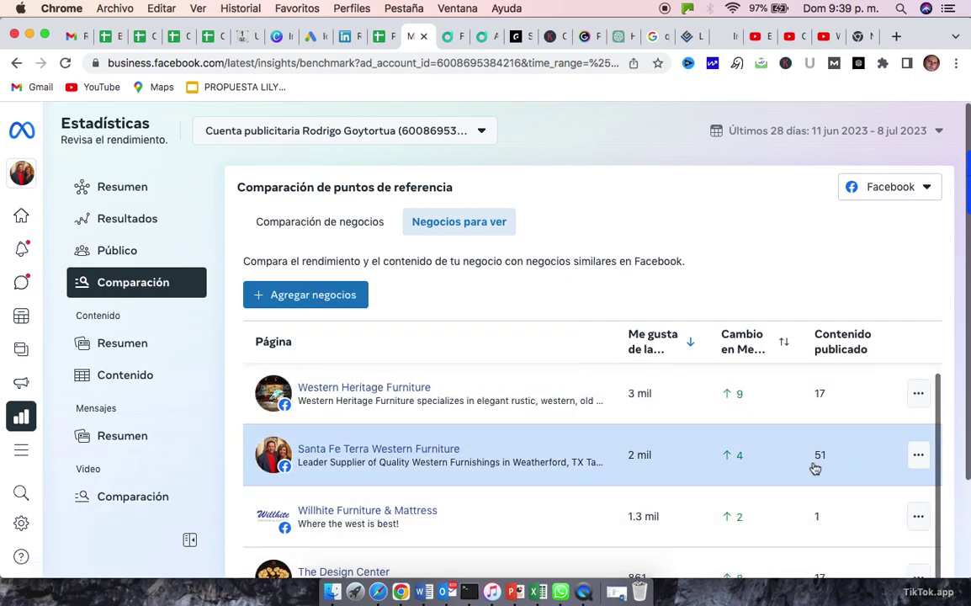
scroll(491, 457, down, 1)
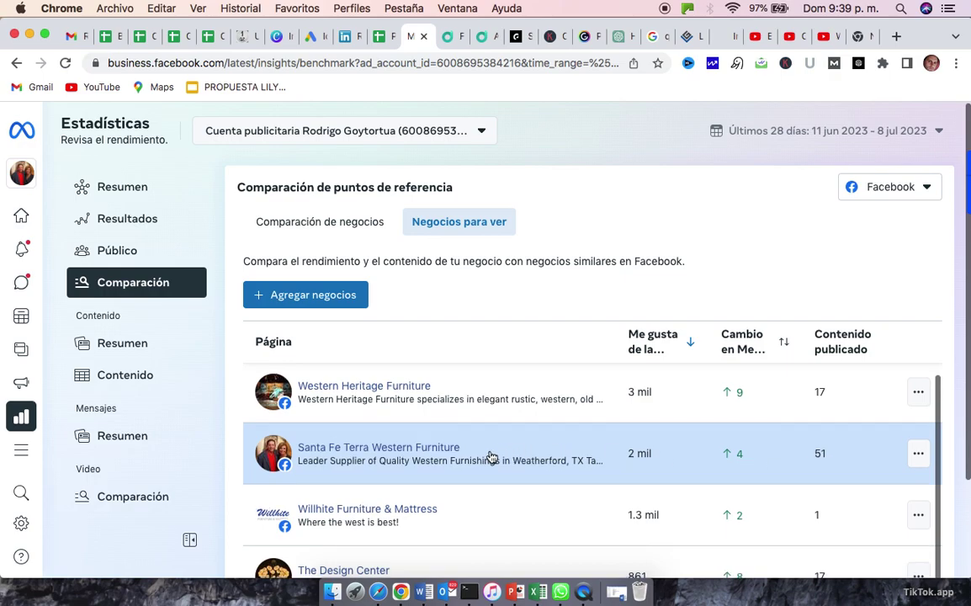
scroll(491, 457, down, 3)
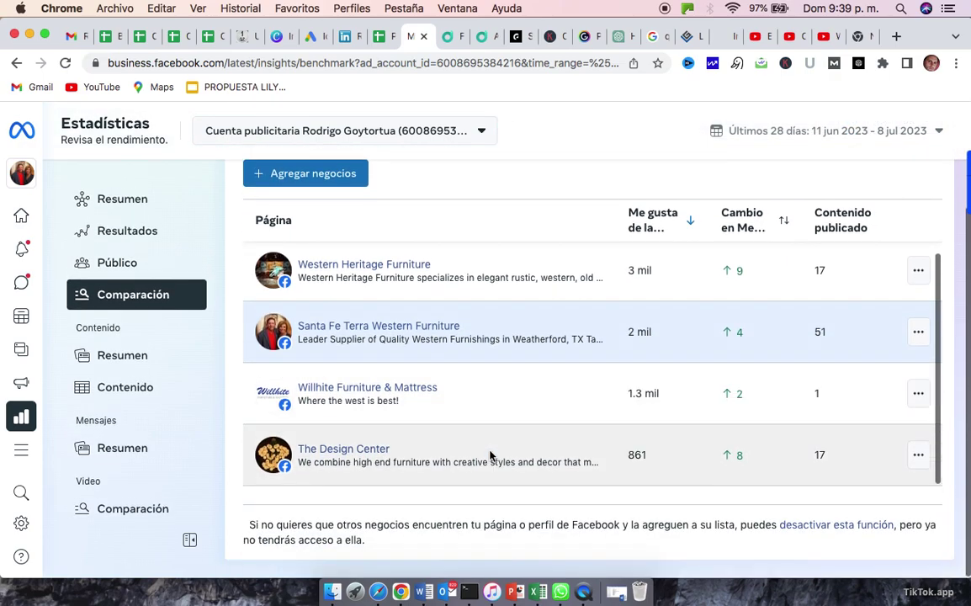
scroll(490, 456, up, 3)
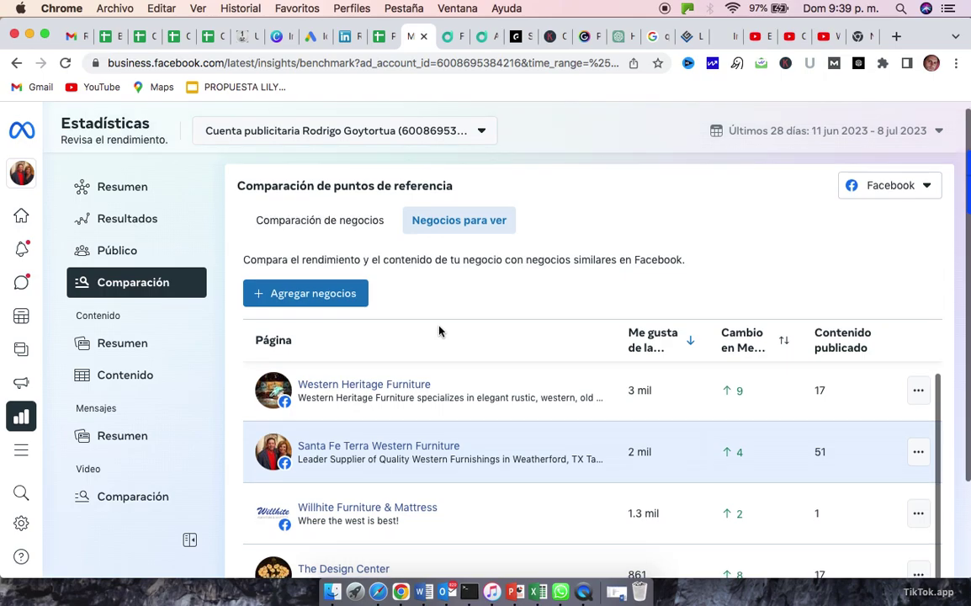
scroll(438, 330, down, 2)
scroll(439, 331, up, 2)
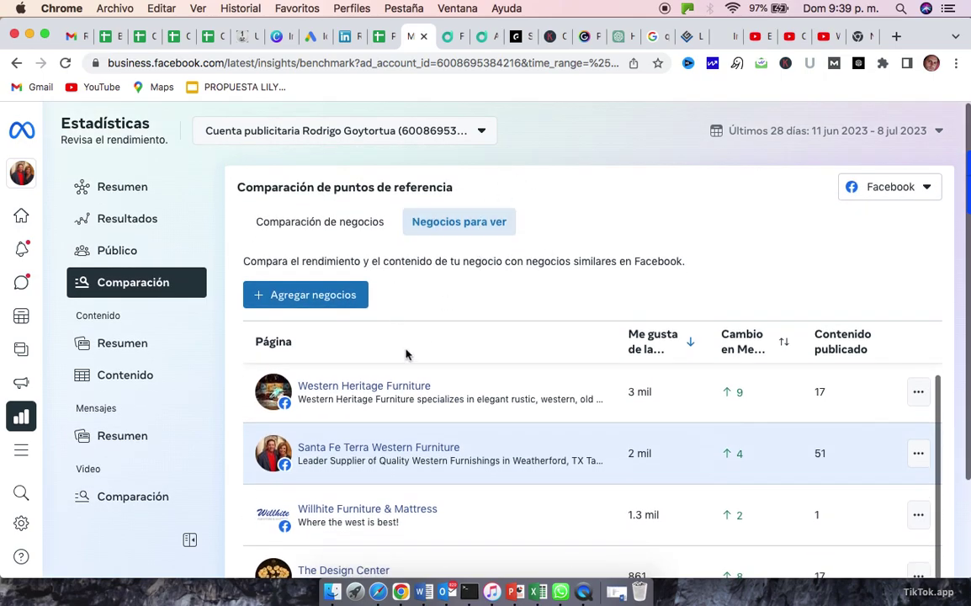
scroll(407, 354, down, 1)
scroll(406, 355, down, 2)
scroll(405, 352, up, 2)
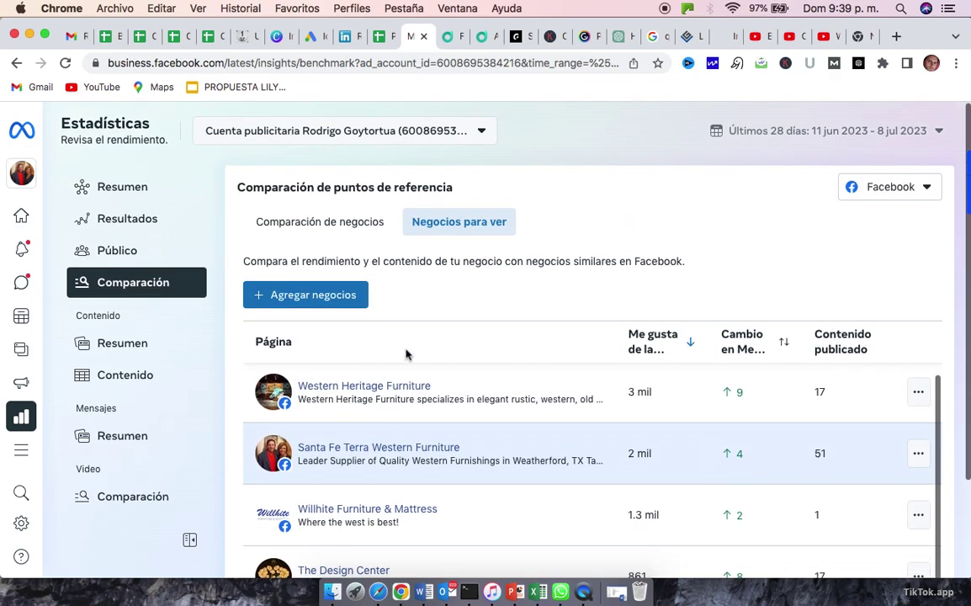